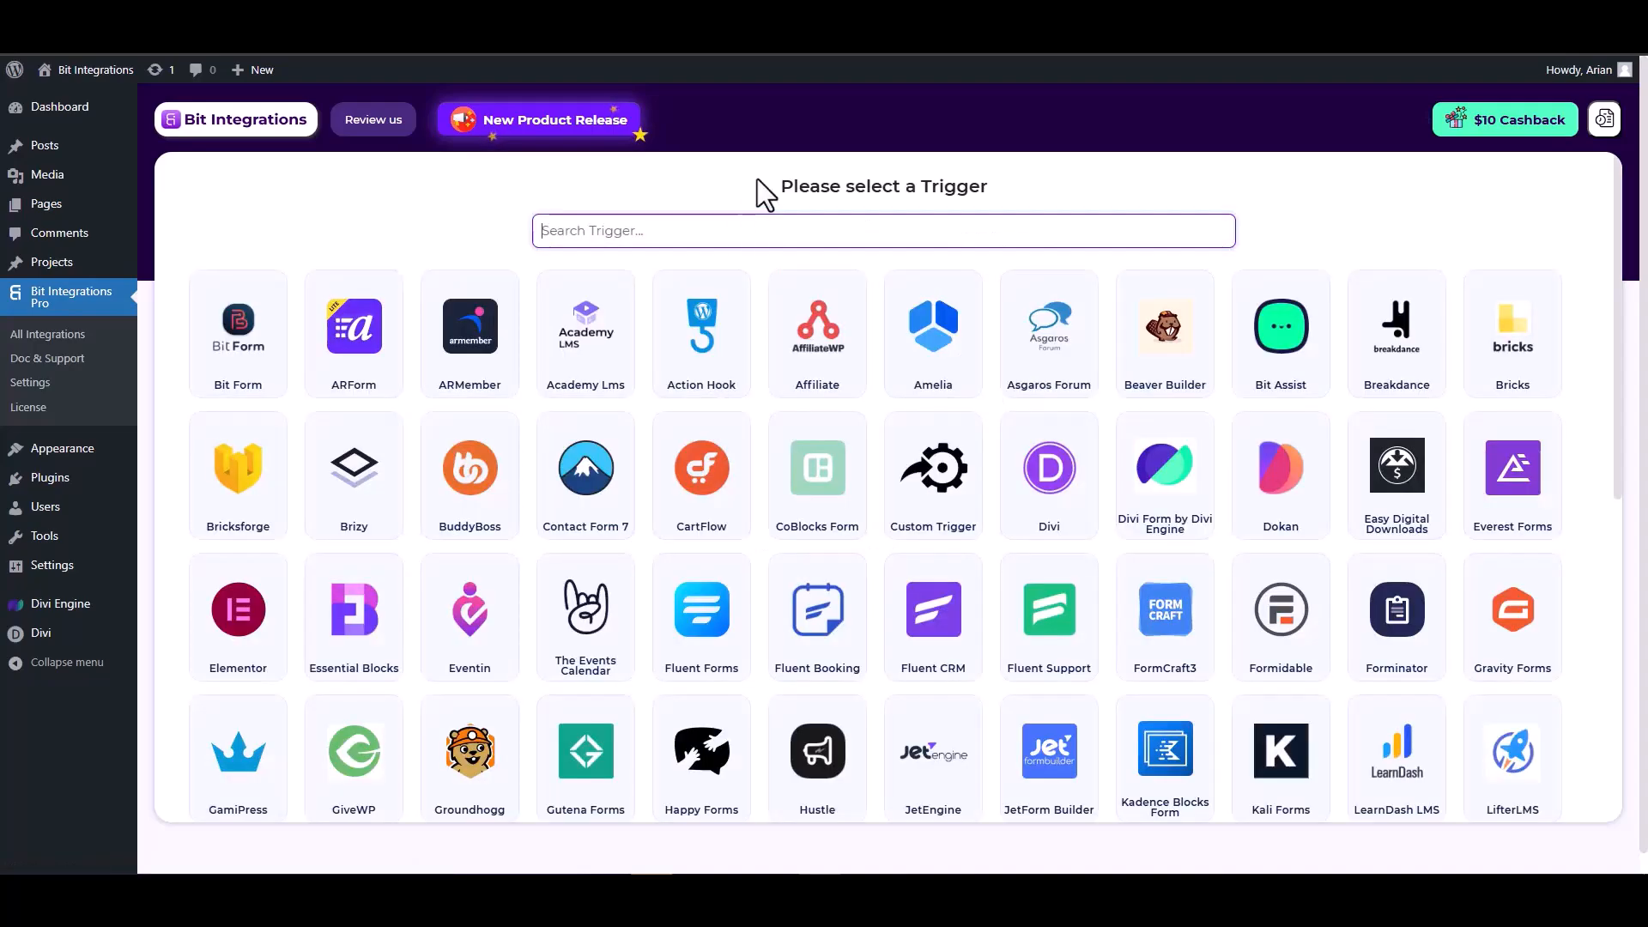
- Pick Divi Form by Divi Engine as the trigger and start fetching a submission
{"action": "type", "text": "divi"}
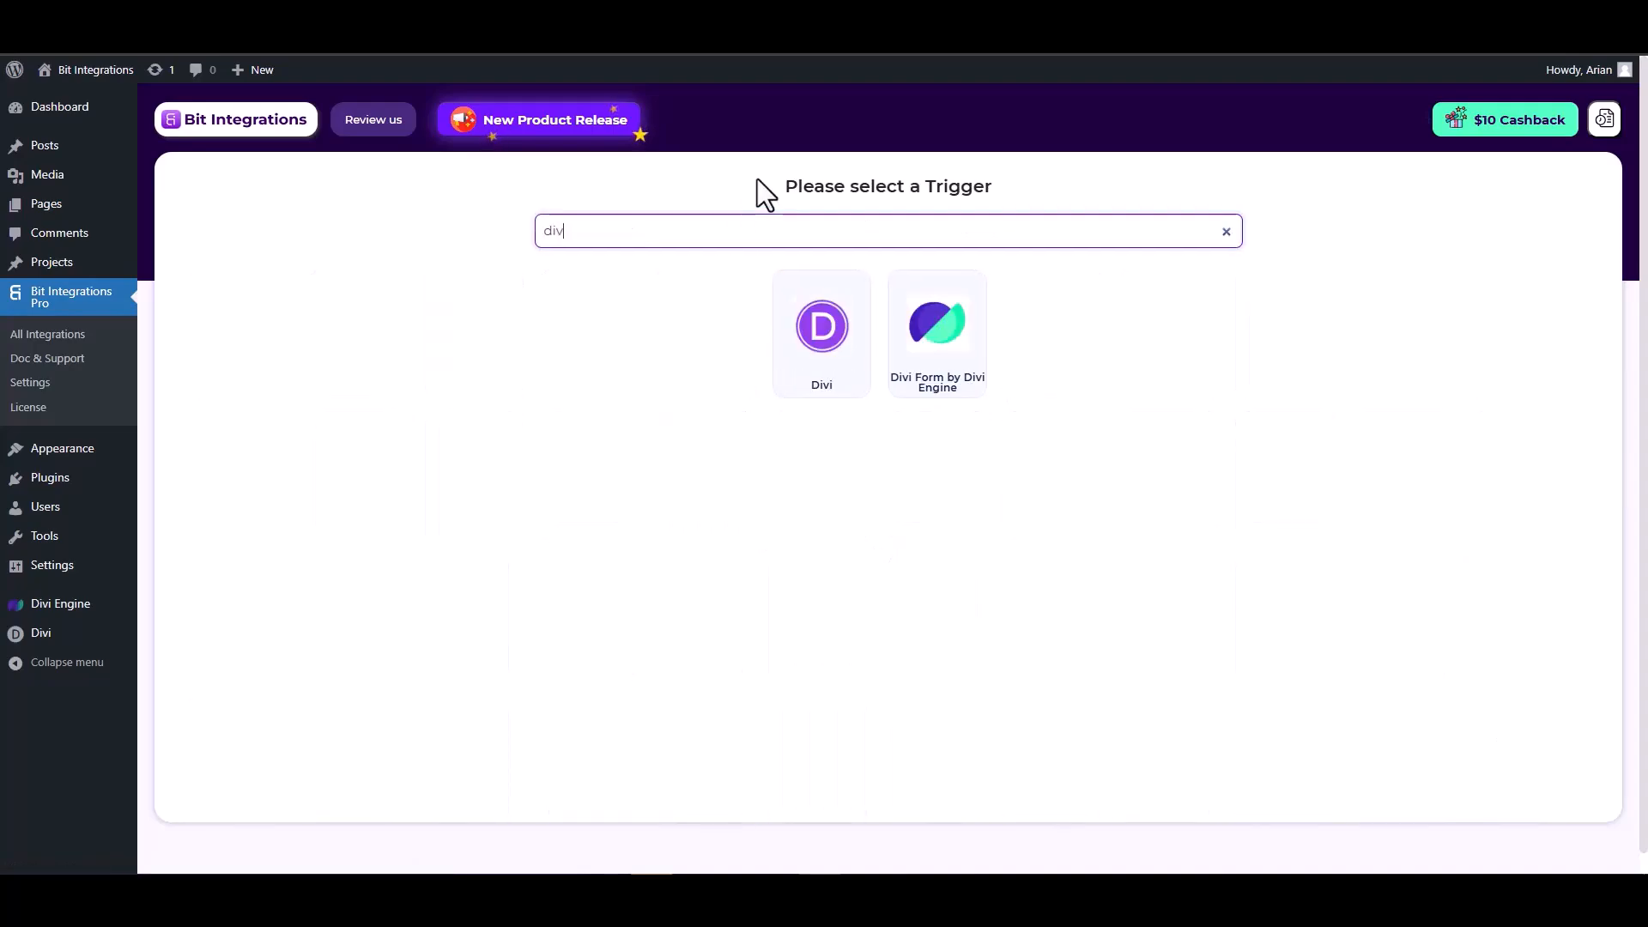
{"action": "left_click", "coordinate": [941, 357]}
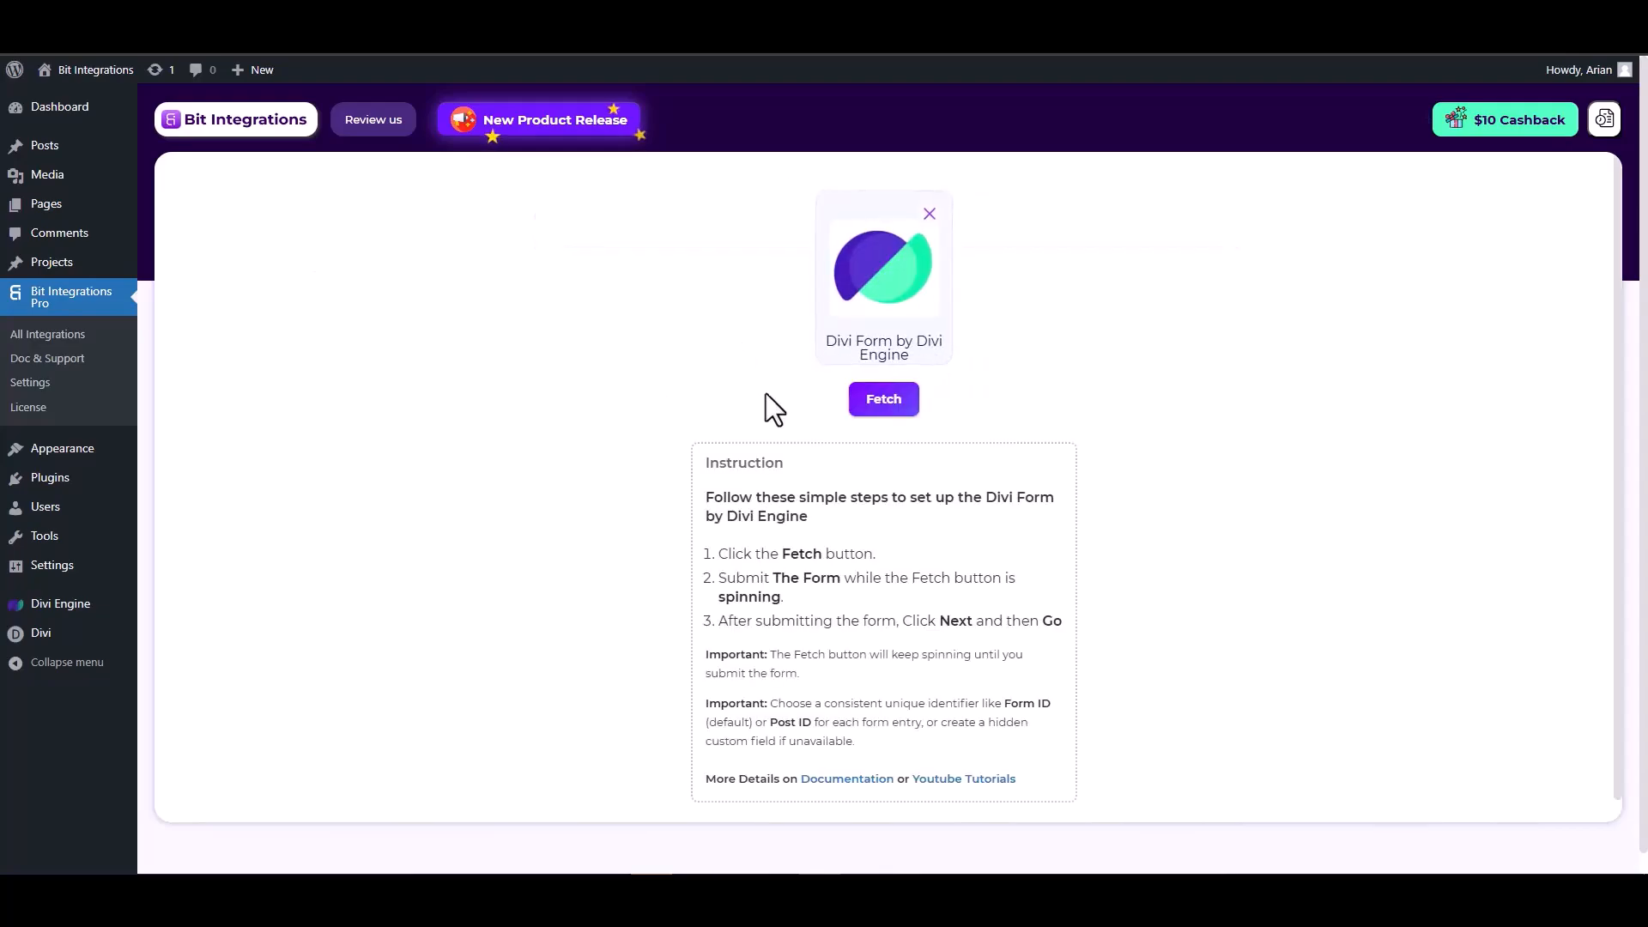
{"action": "left_click", "coordinate": [884, 405]}
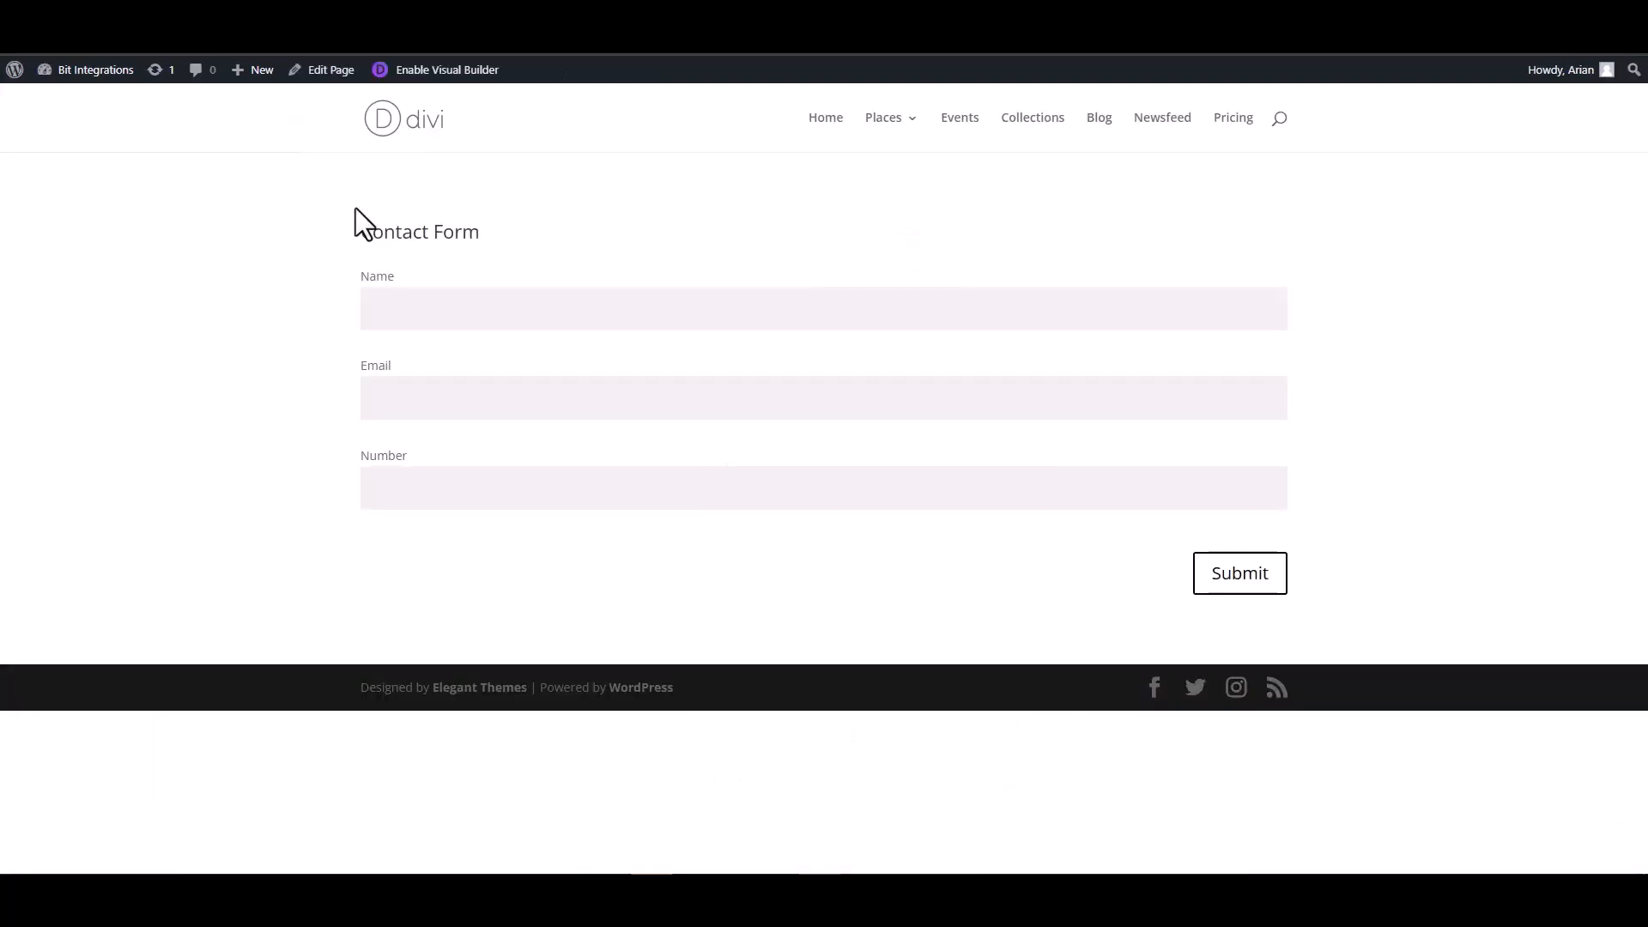
- Submit the Divi contact form with a test name, email and number, then return to Bit Integrations
{"action": "left_click", "coordinate": [463, 309]}
{"action": "left_click", "coordinate": [1239, 405]}
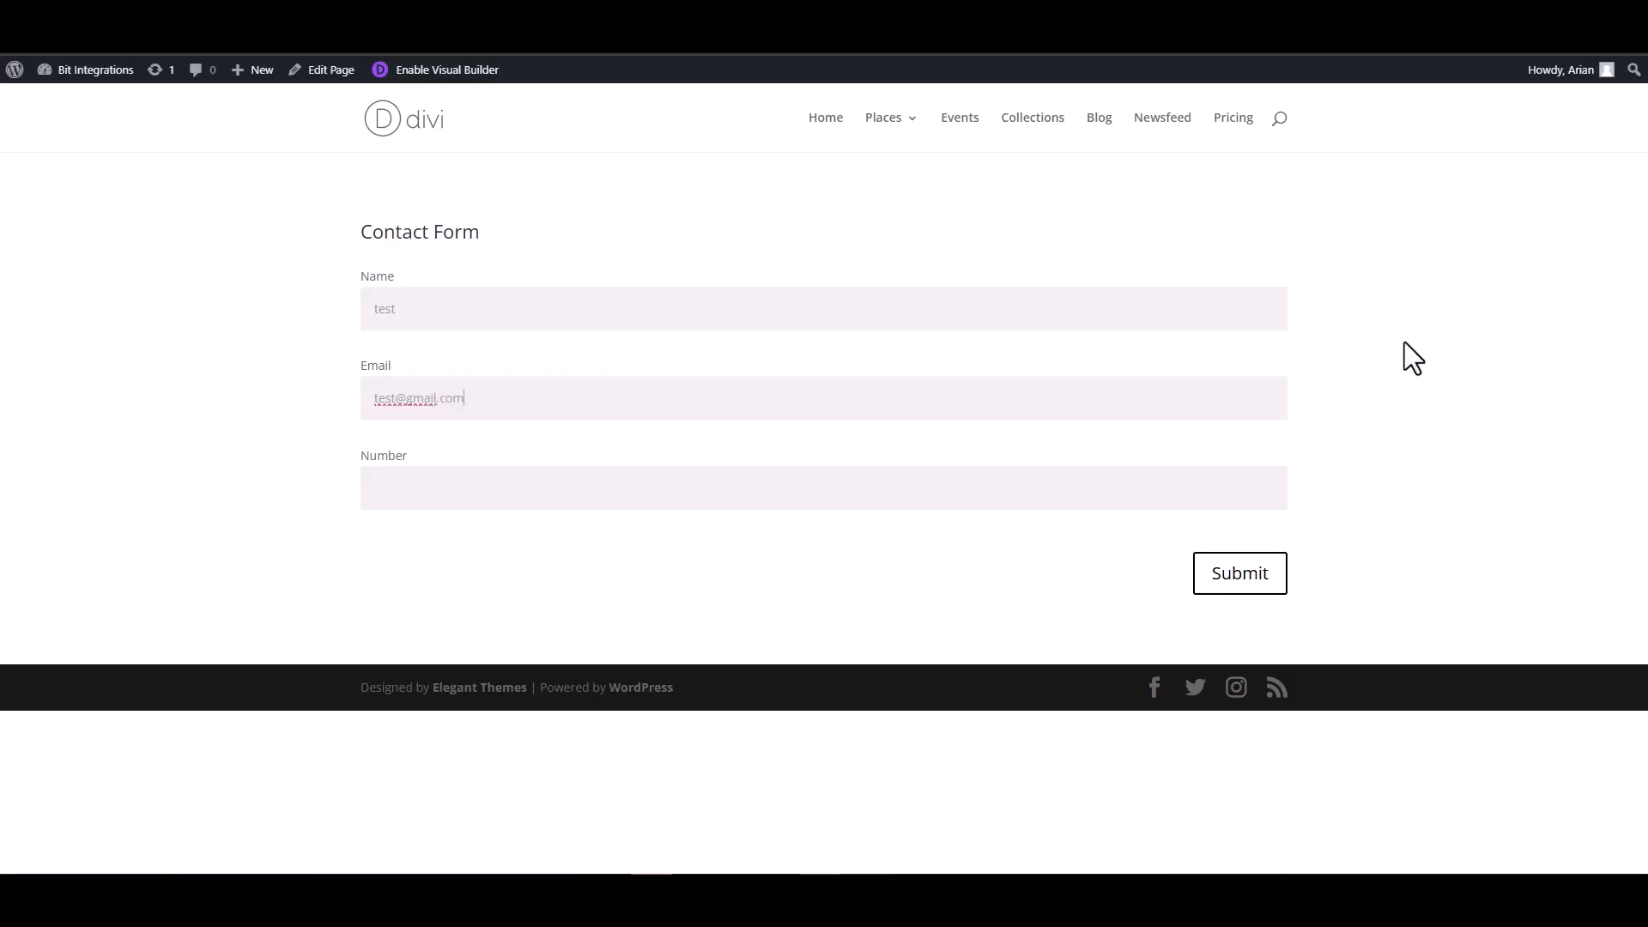
{"action": "left_click", "coordinate": [1201, 485]}
{"action": "left_click", "coordinate": [1236, 586]}
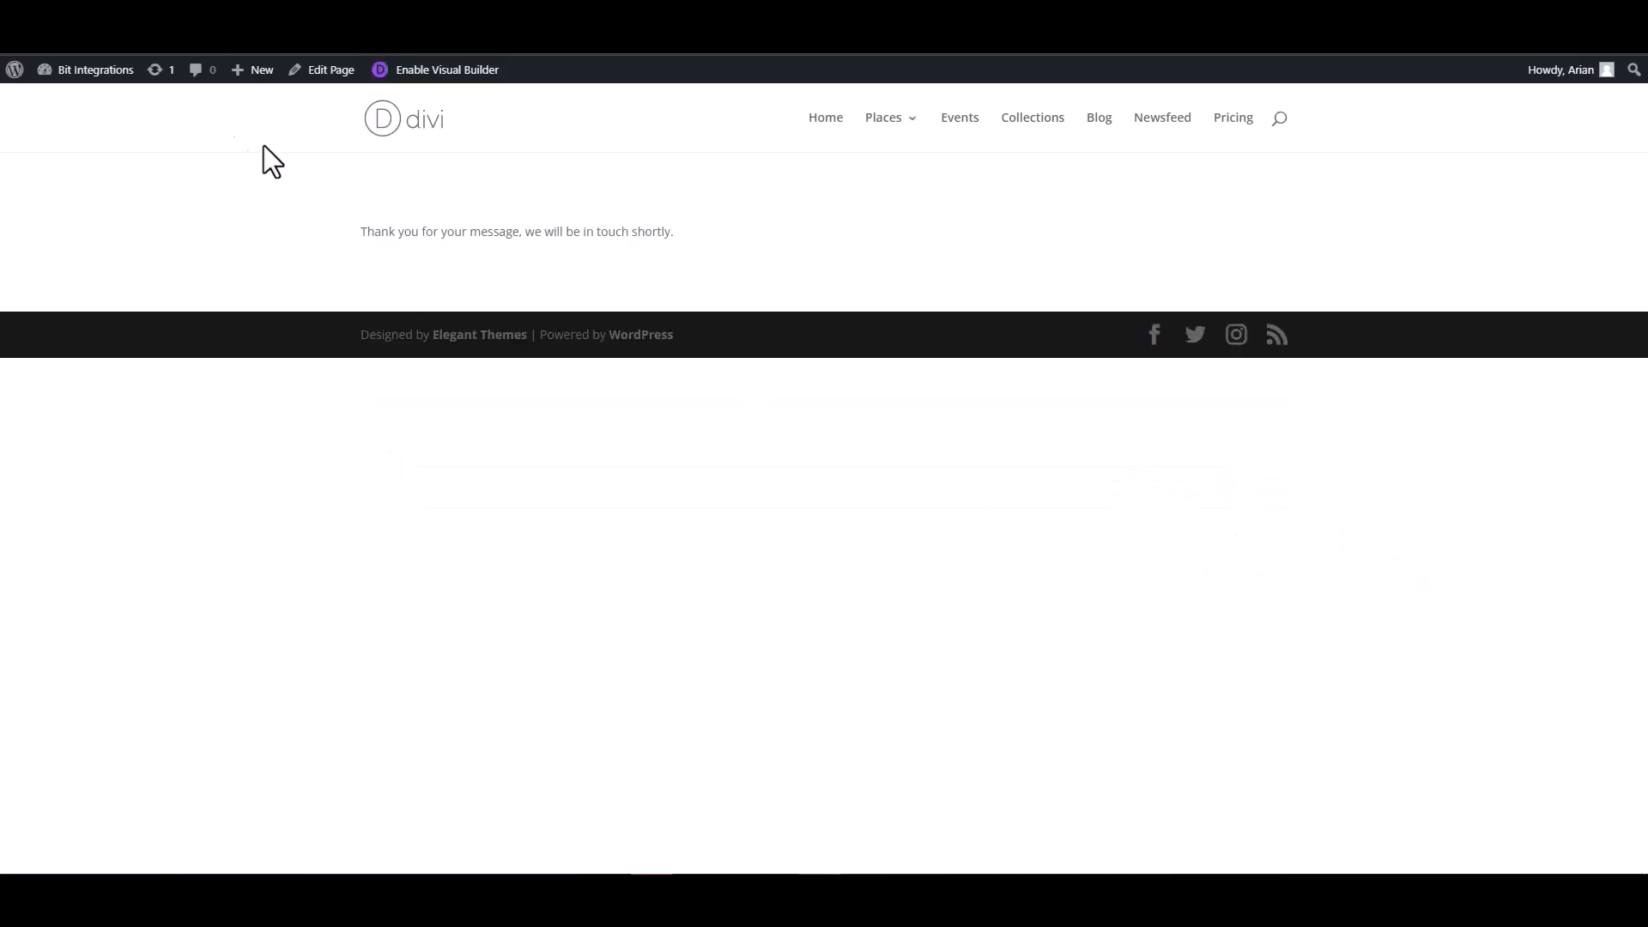
{"action": "left_click", "coordinate": [85, 35]}
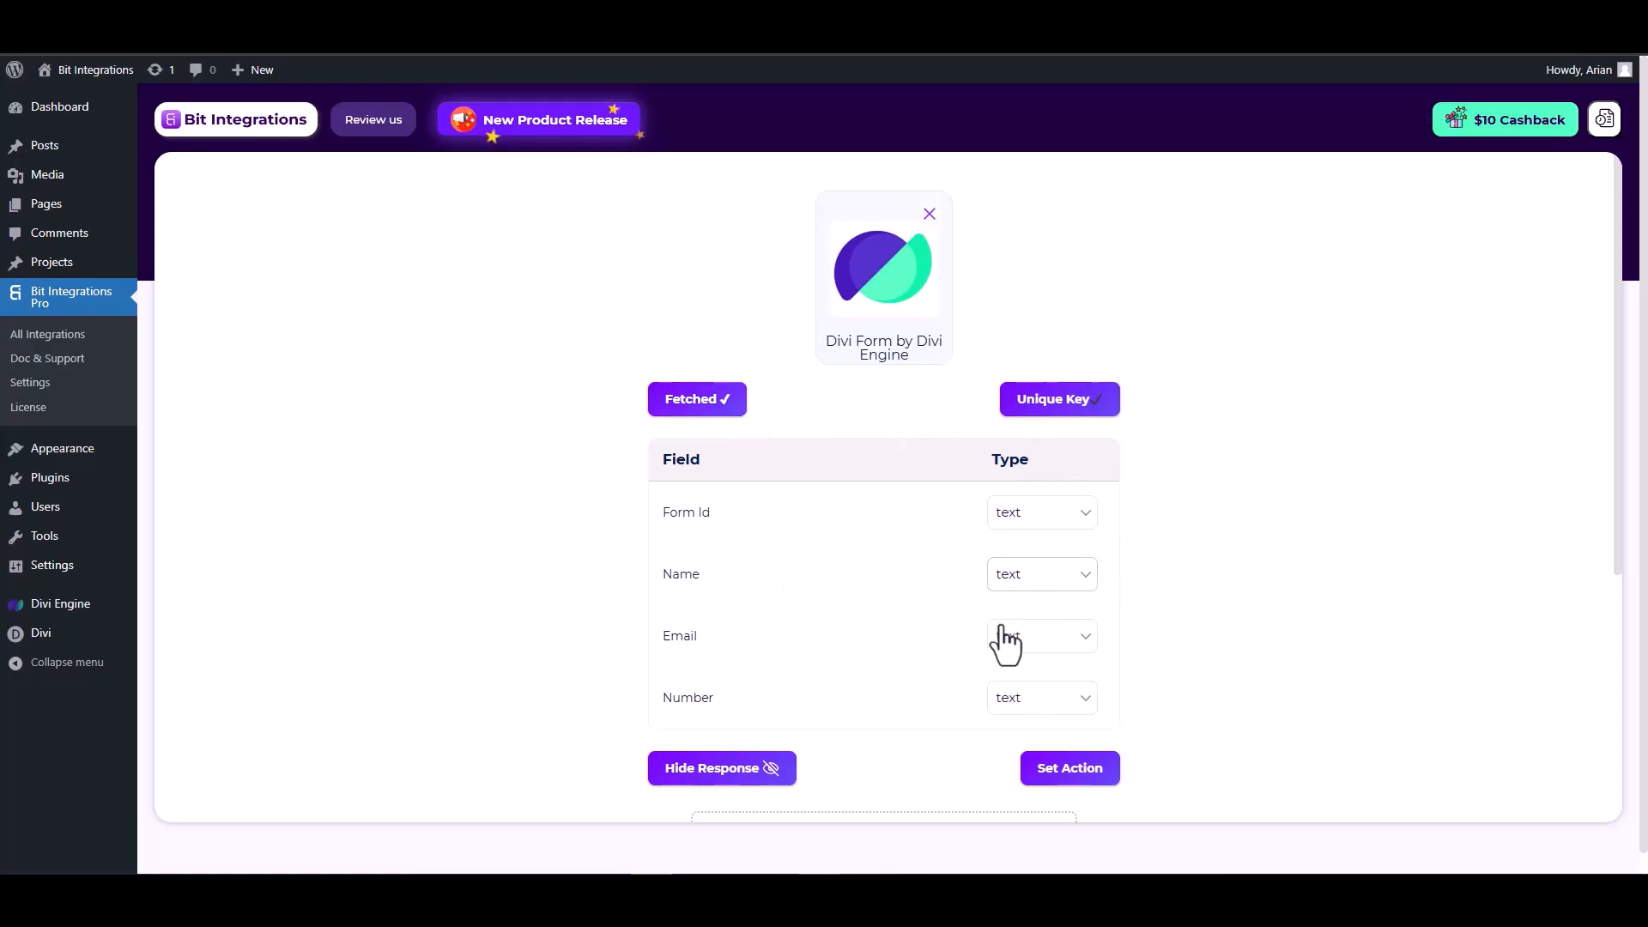
- Set the Email field's type to email and the Number field's type to number
{"action": "scroll", "coordinate": [1004, 630], "scroll_direction": "down", "scroll_amount": 1}
{"action": "left_click", "coordinate": [1039, 558]}
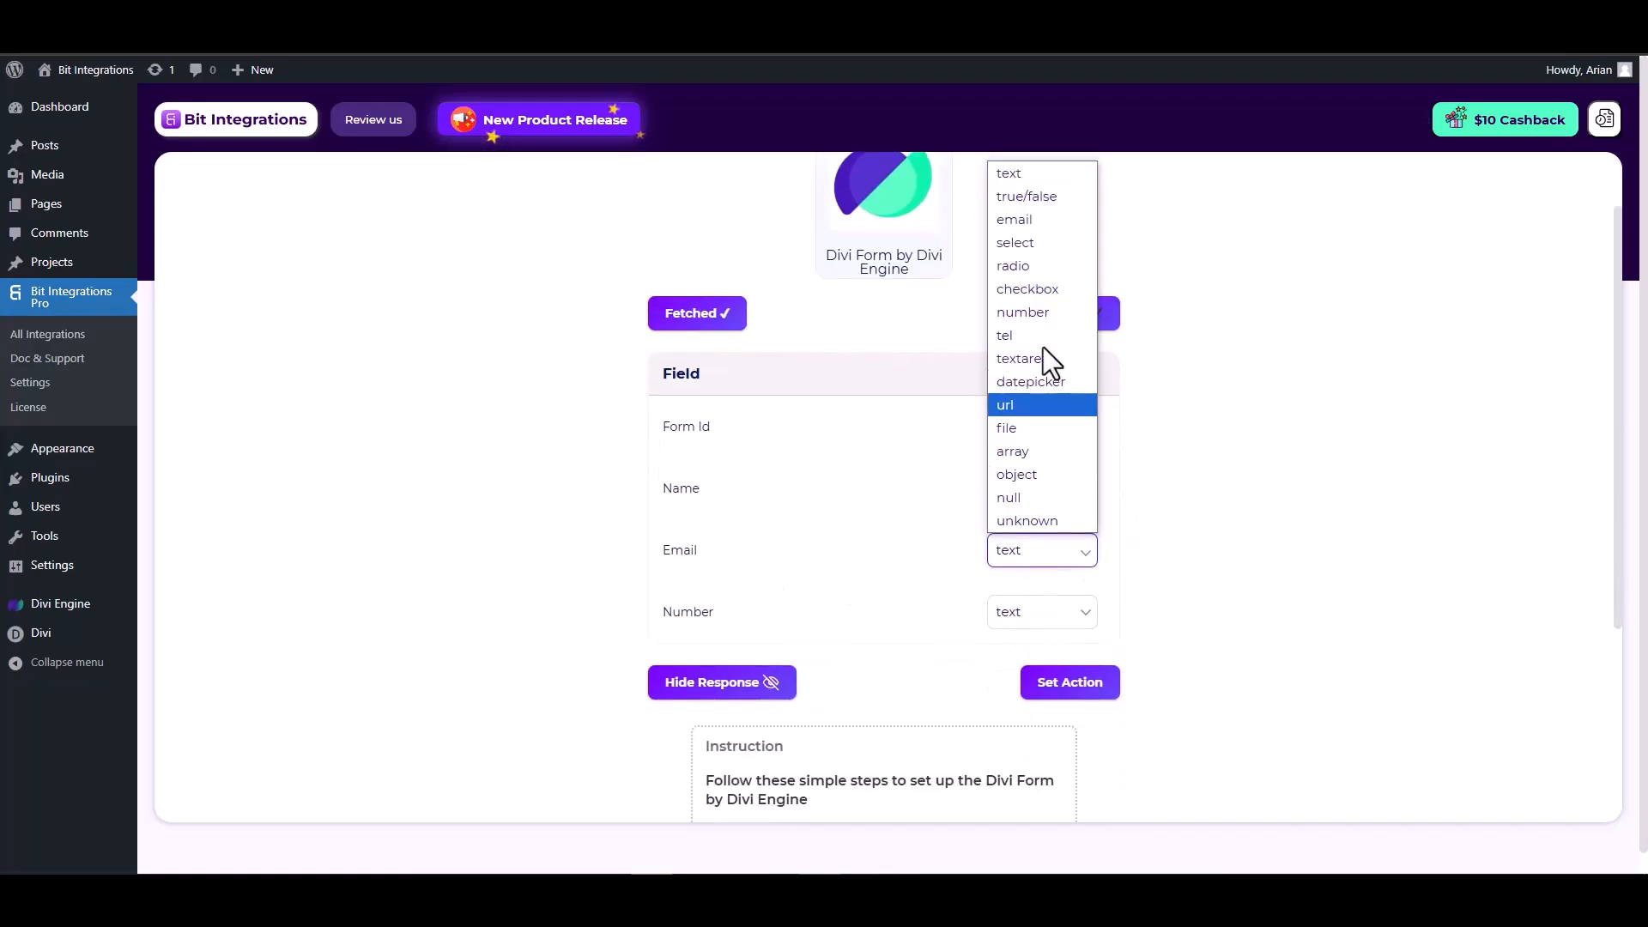
{"action": "left_click", "coordinate": [1021, 225]}
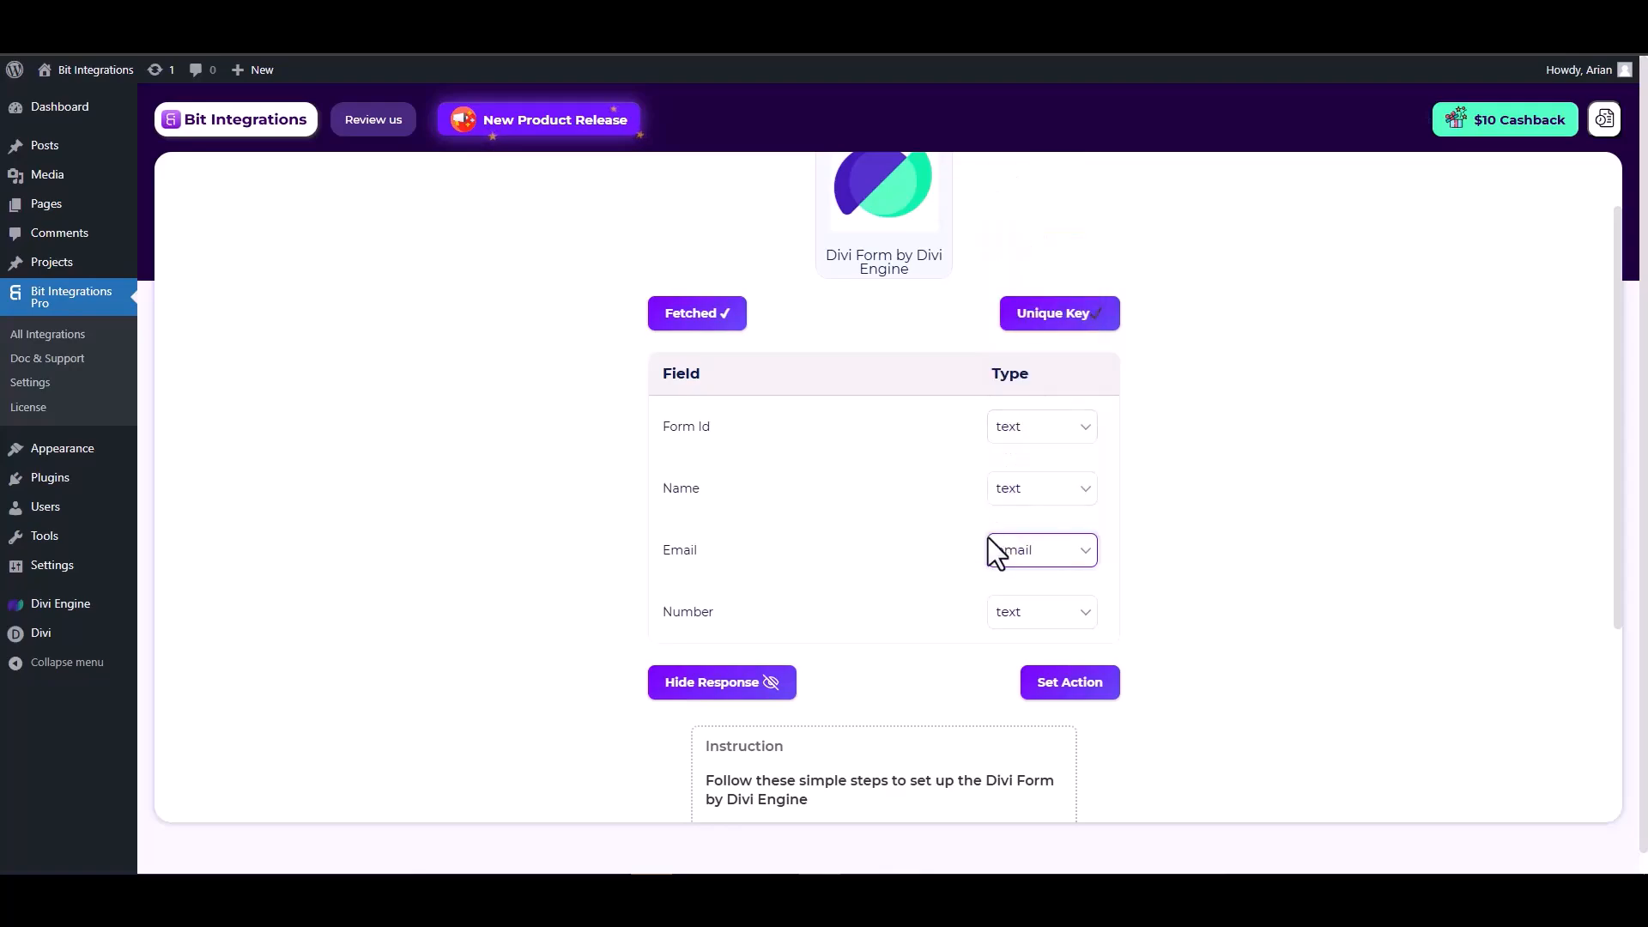
{"action": "left_click", "coordinate": [1026, 618]}
{"action": "left_click", "coordinate": [1030, 378]}
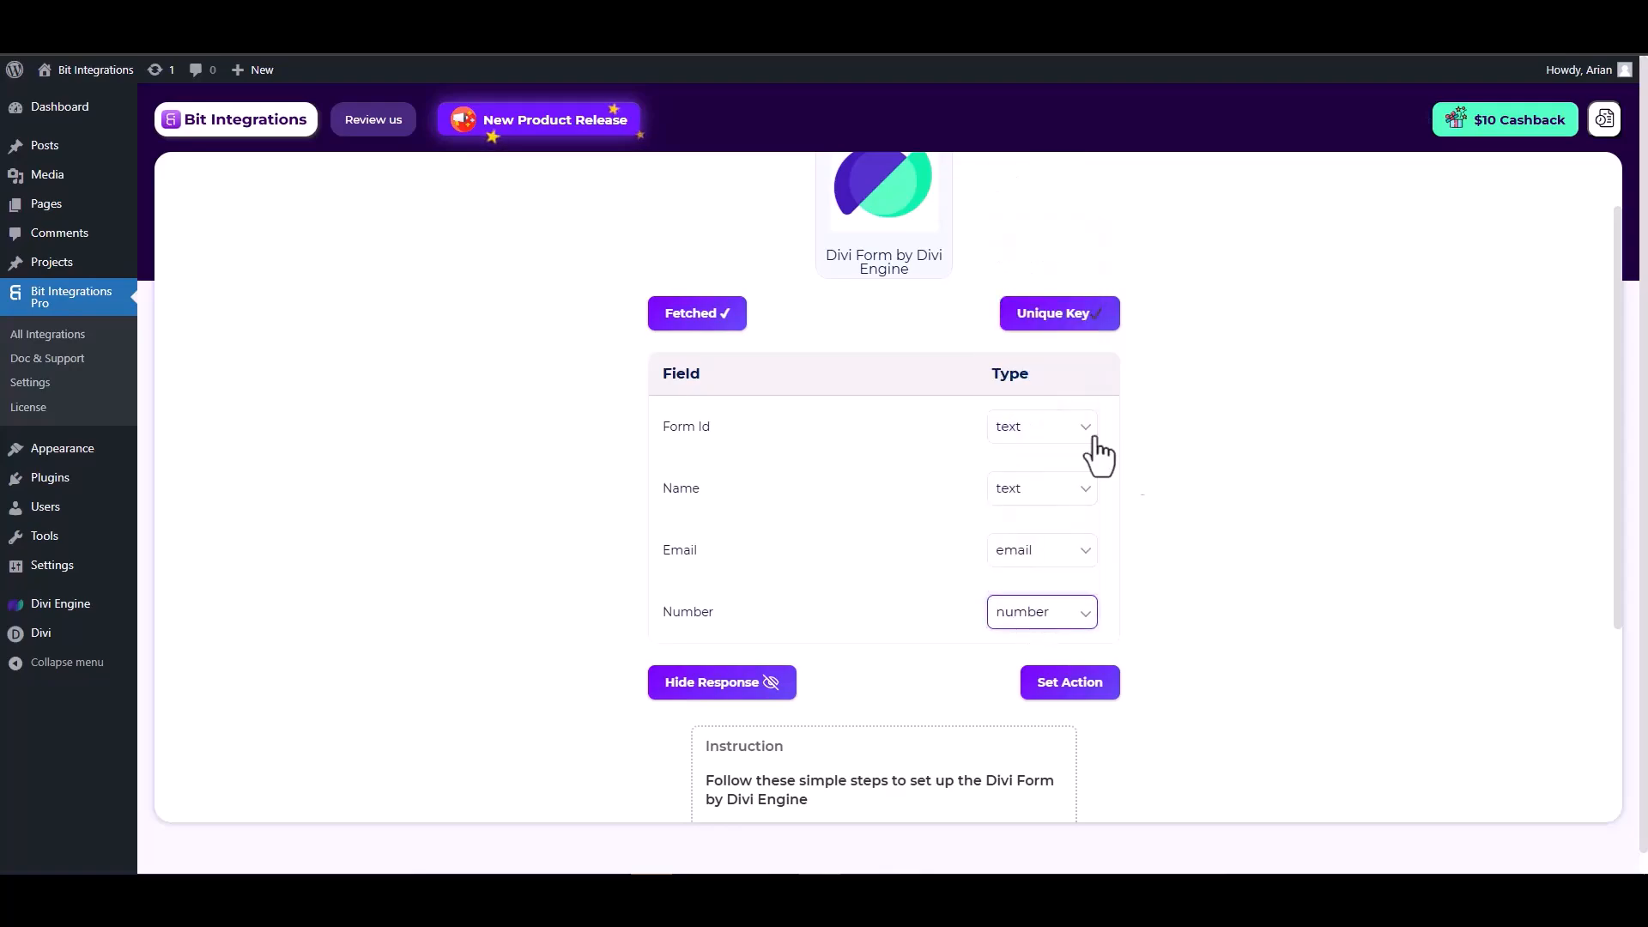
- Choose SyncSpider as the action and begin creating a new SyncSpider task
{"action": "left_click", "coordinate": [1072, 683]}
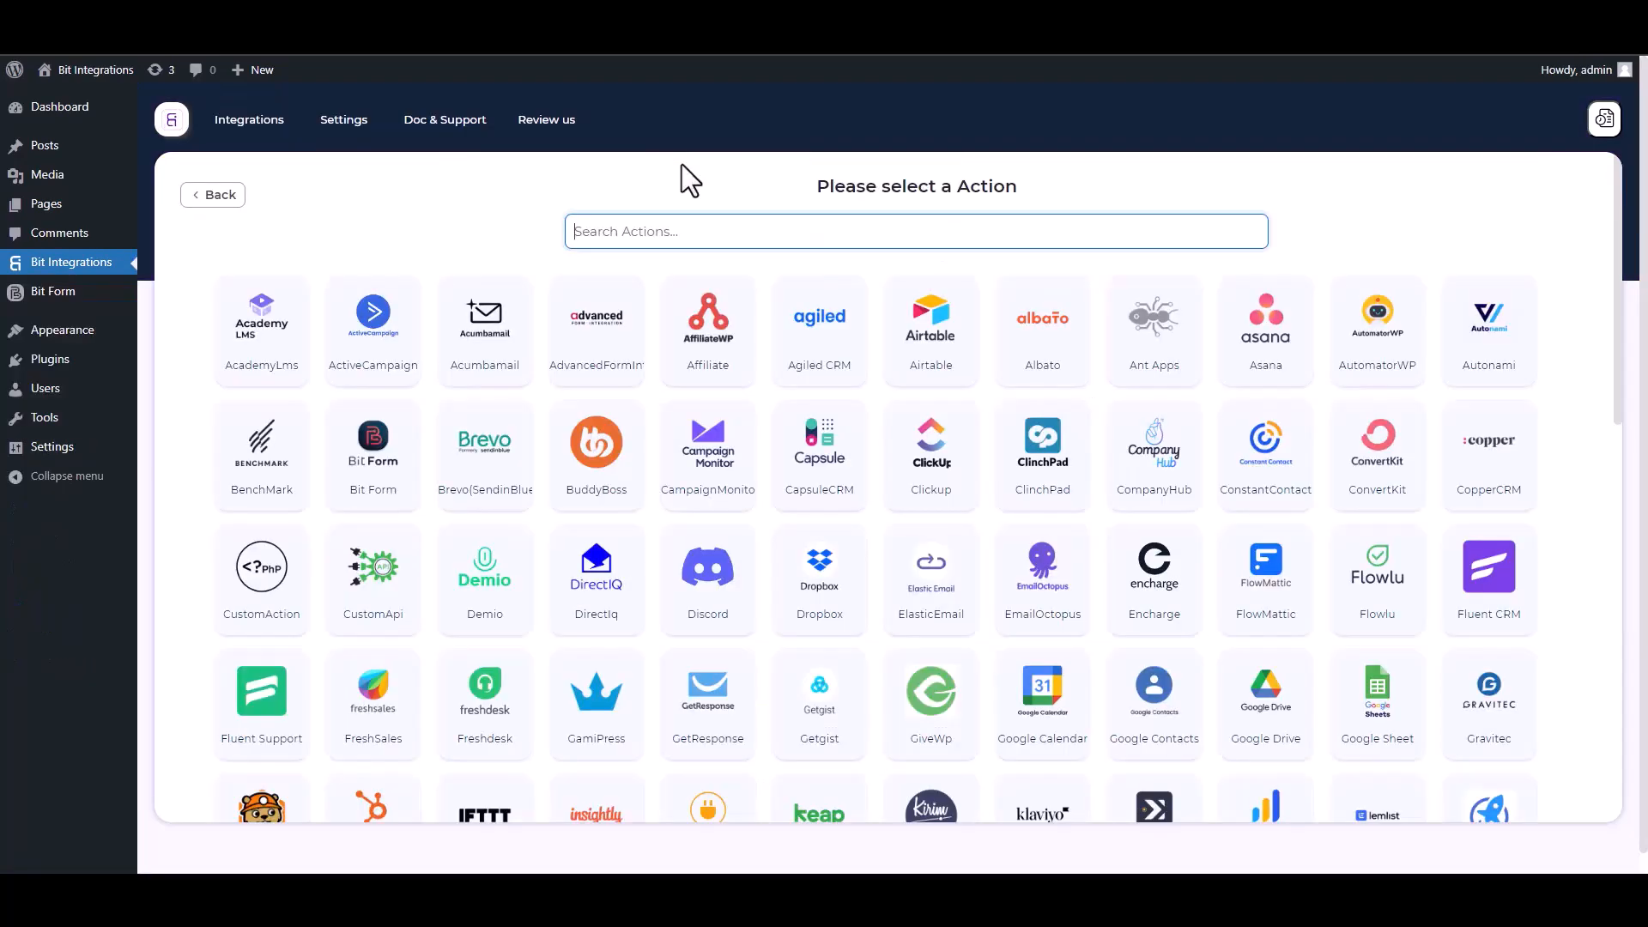
{"action": "type", "text": "SY"}
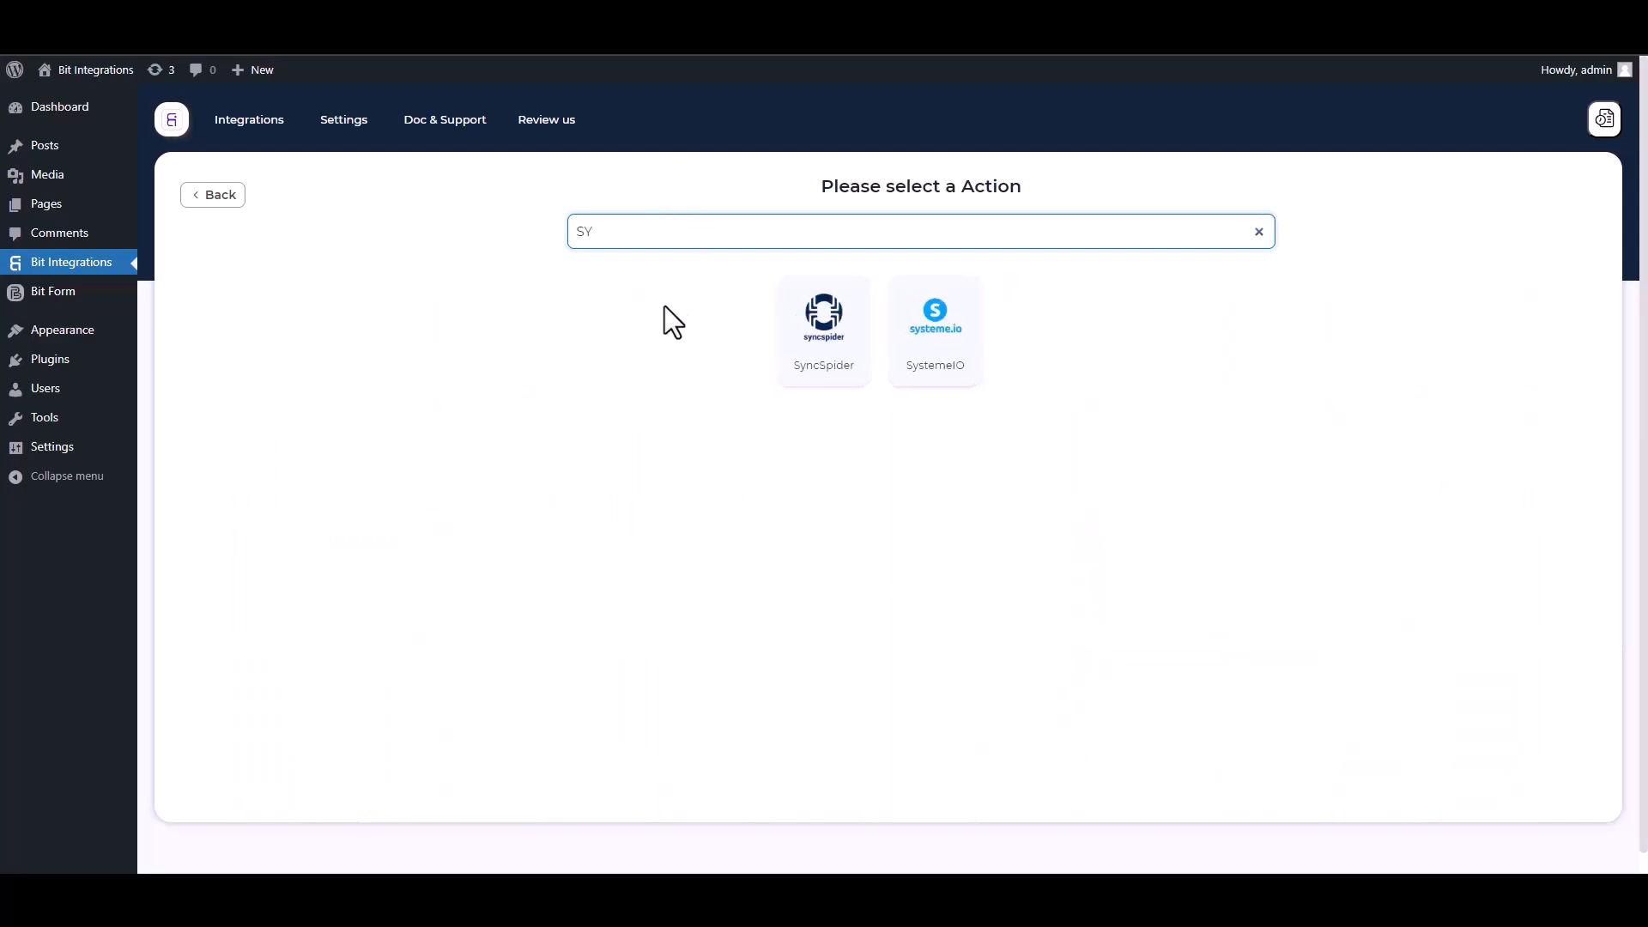
{"action": "left_click", "coordinate": [840, 370]}
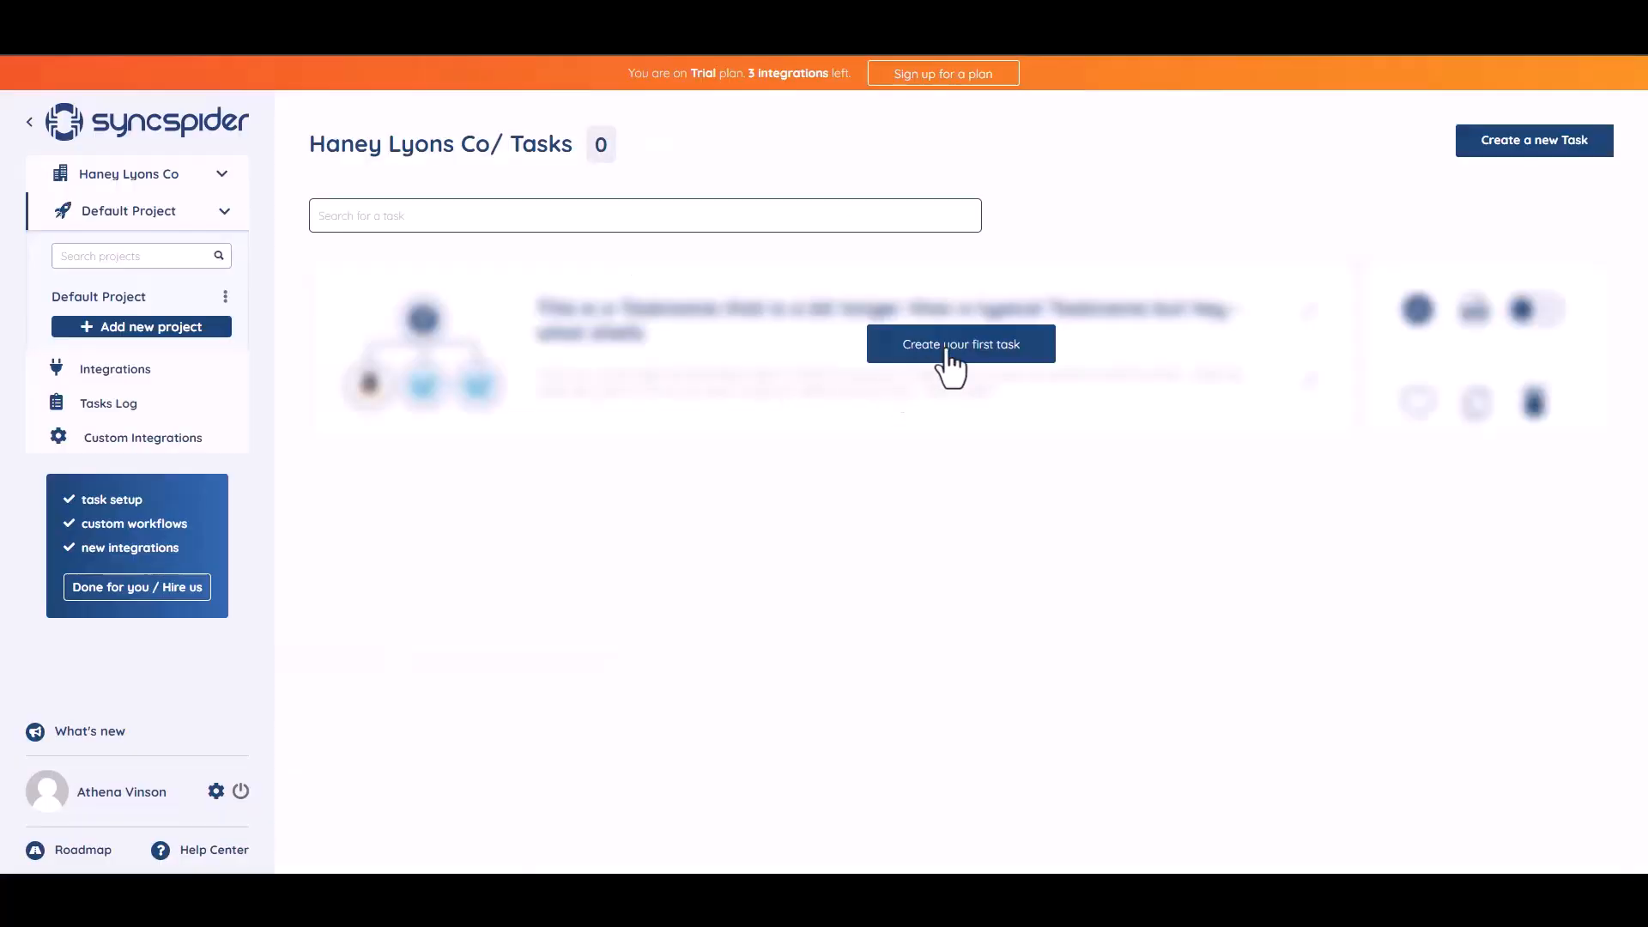
{"action": "left_click", "coordinate": [951, 343]}
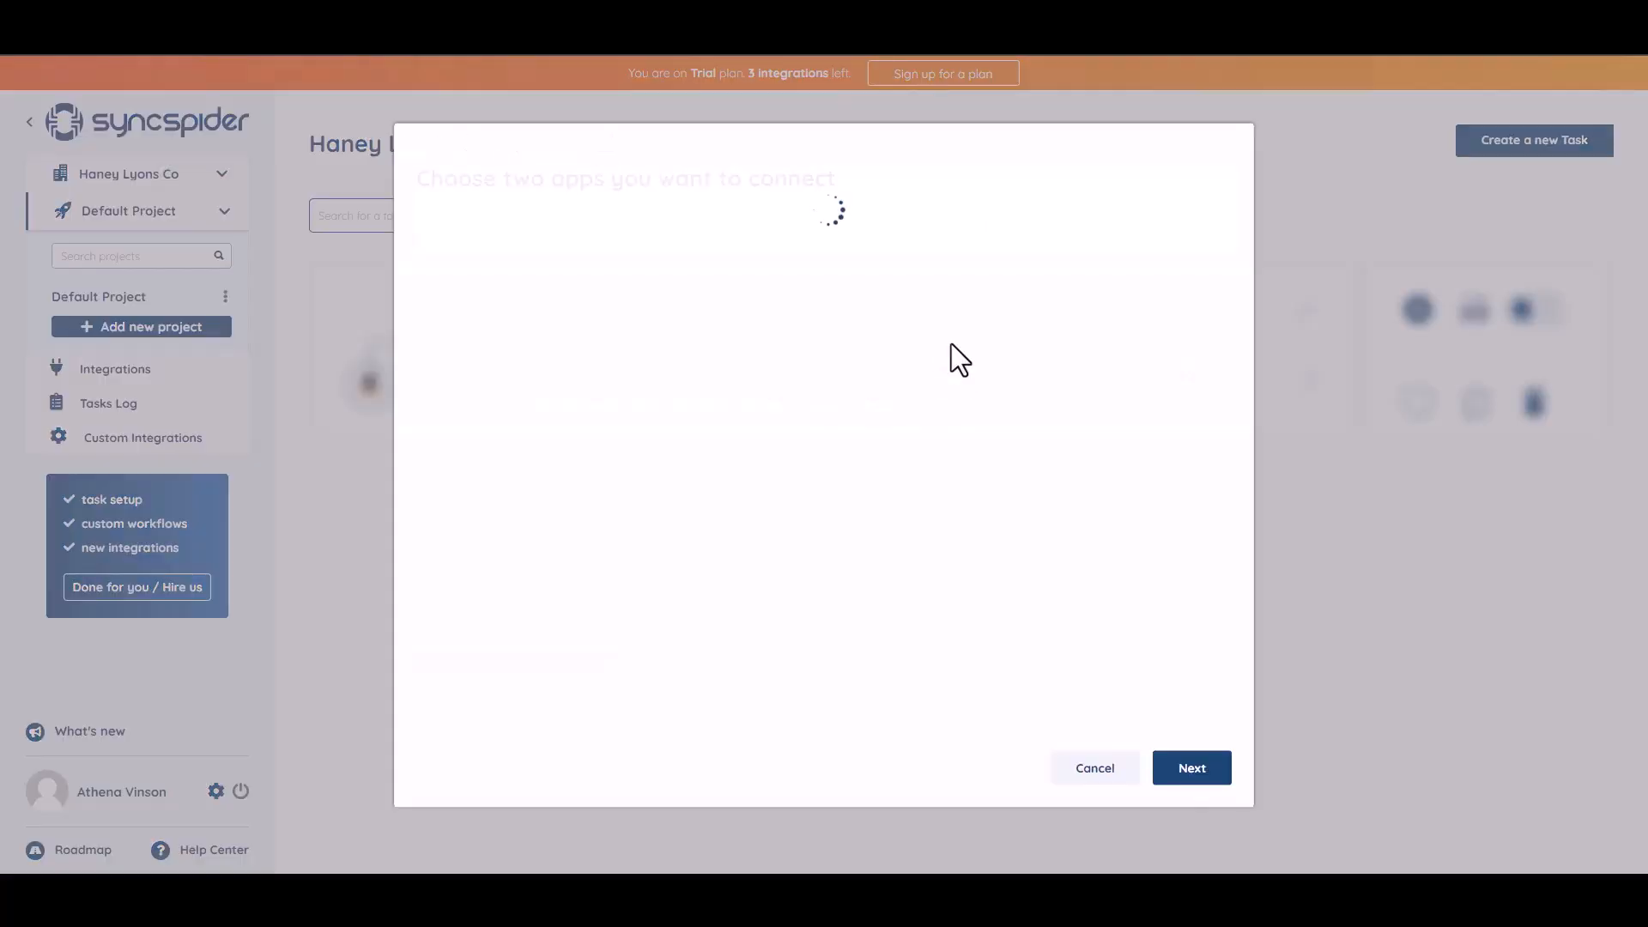
- Select WebHooks and MailerLite as the two apps and continue to the flow step
{"action": "left_click", "coordinate": [555, 210]}
{"action": "type", "text": "WEB"}
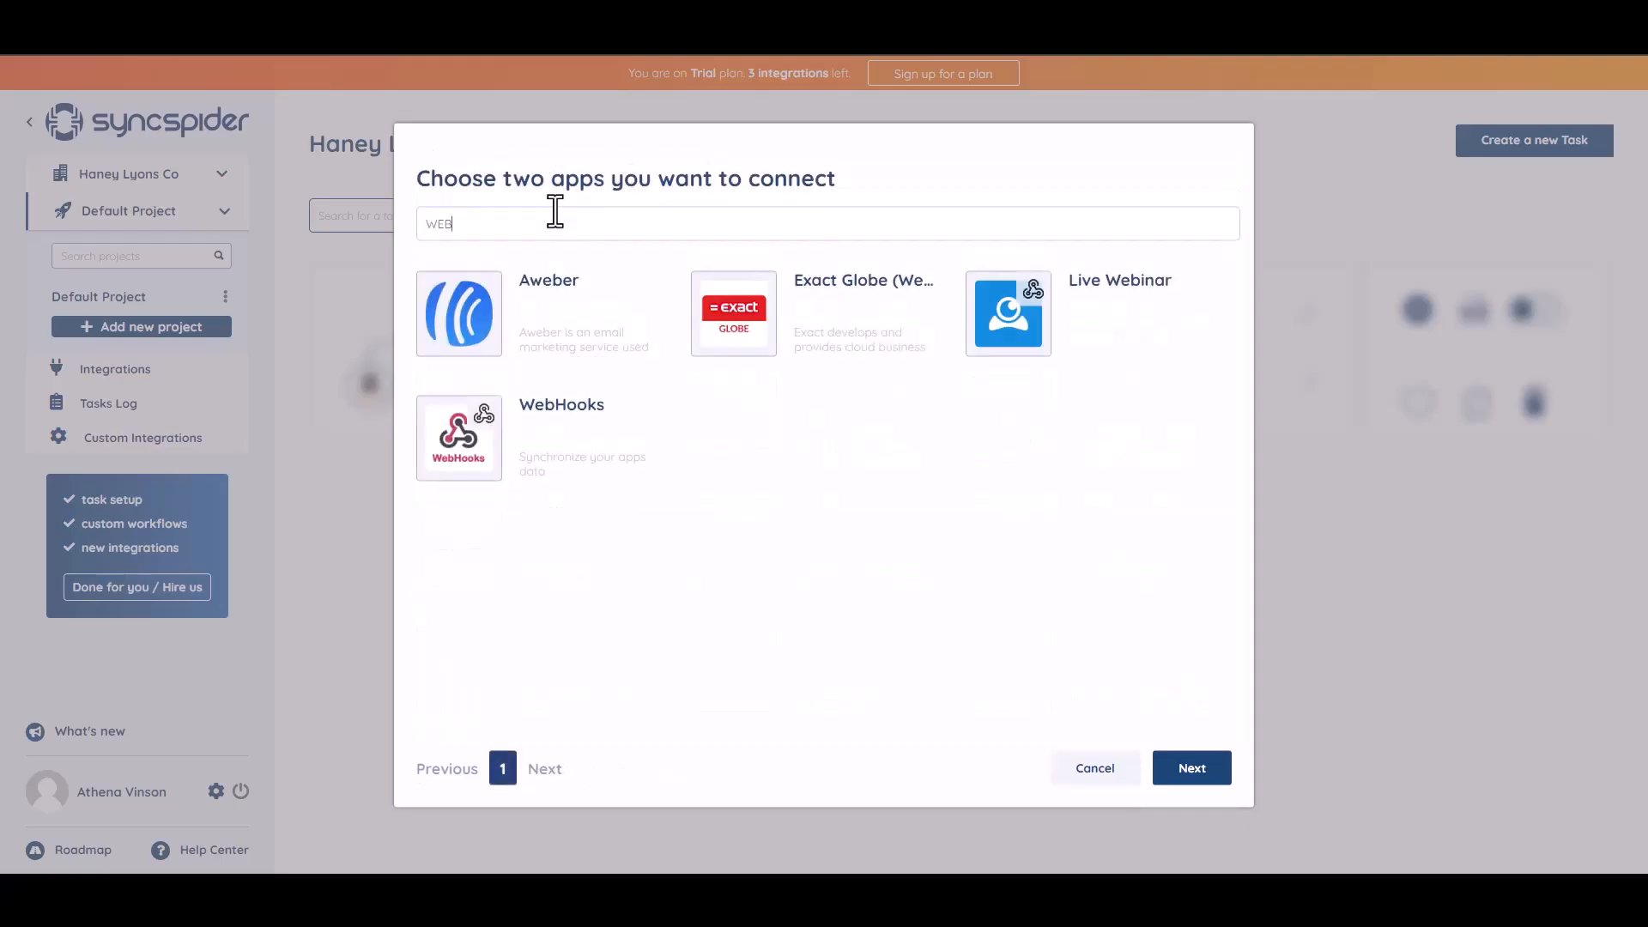
{"action": "left_click", "coordinate": [562, 437]}
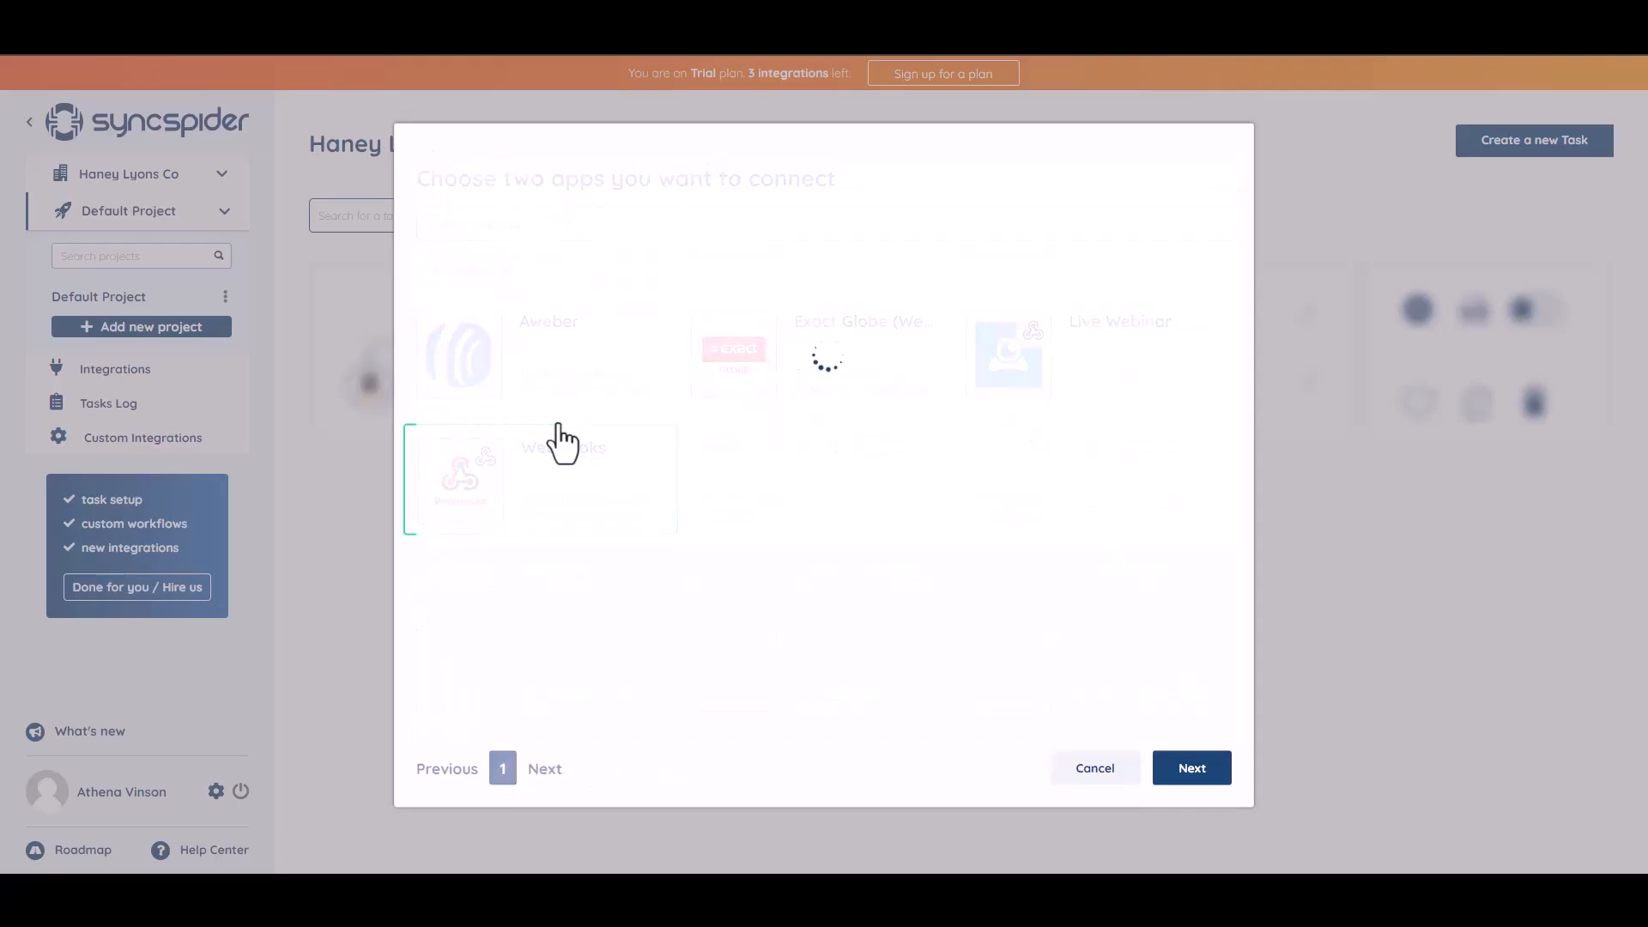
{"action": "left_click", "coordinate": [596, 194]}
{"action": "type", "text": "woo"}
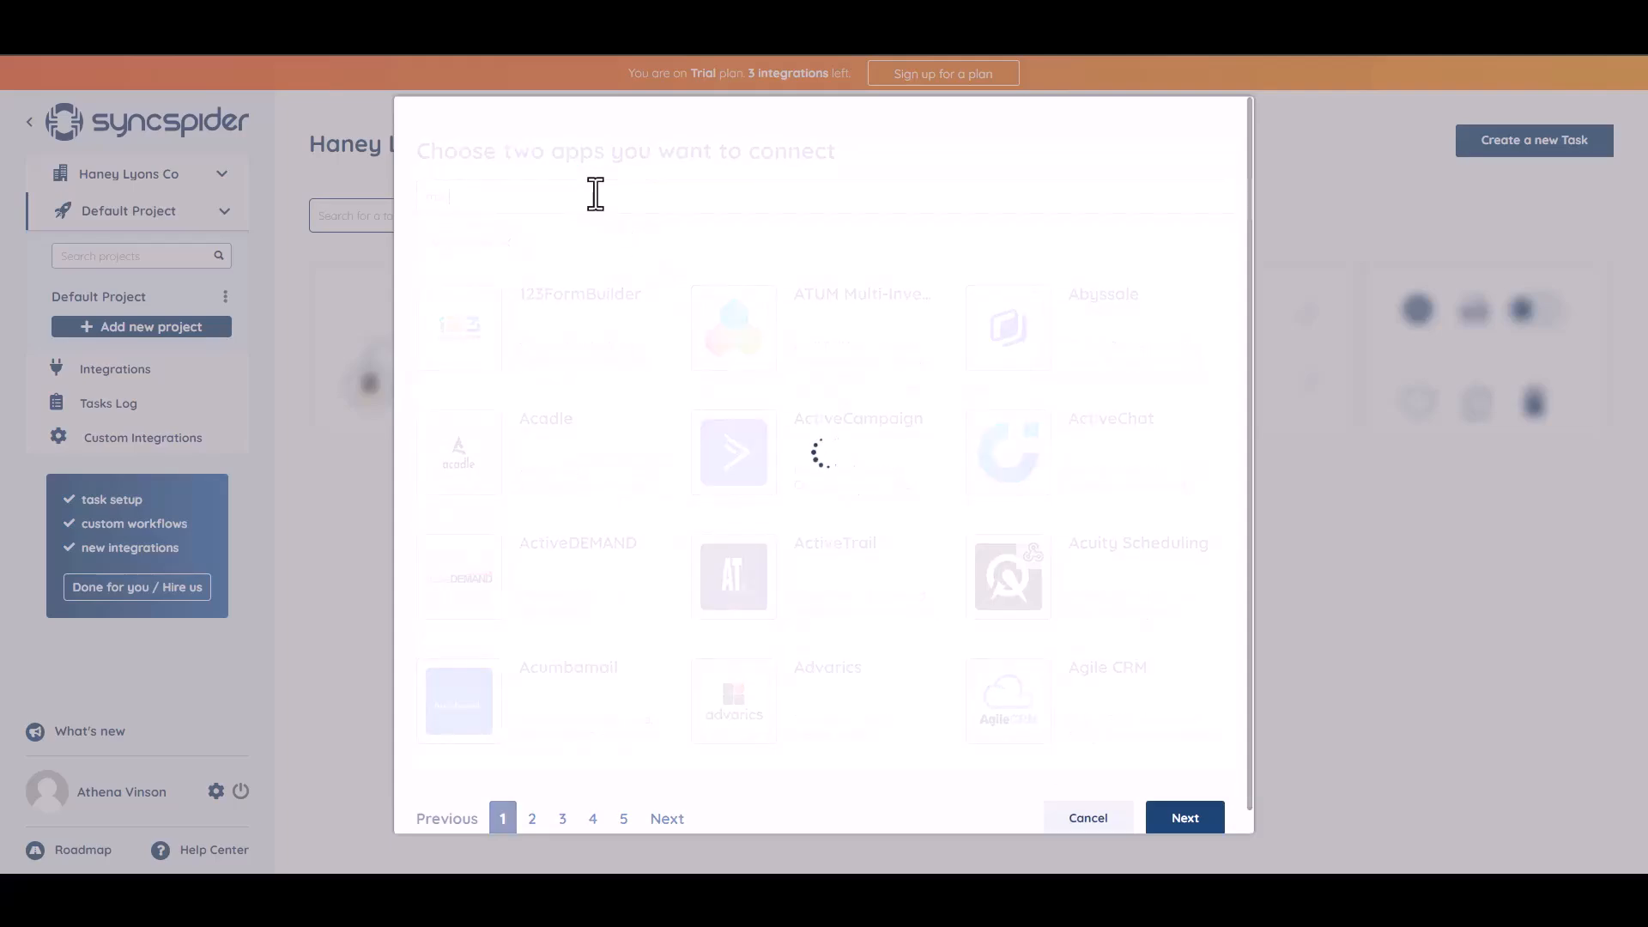
{"action": "left_click", "coordinate": [798, 345]}
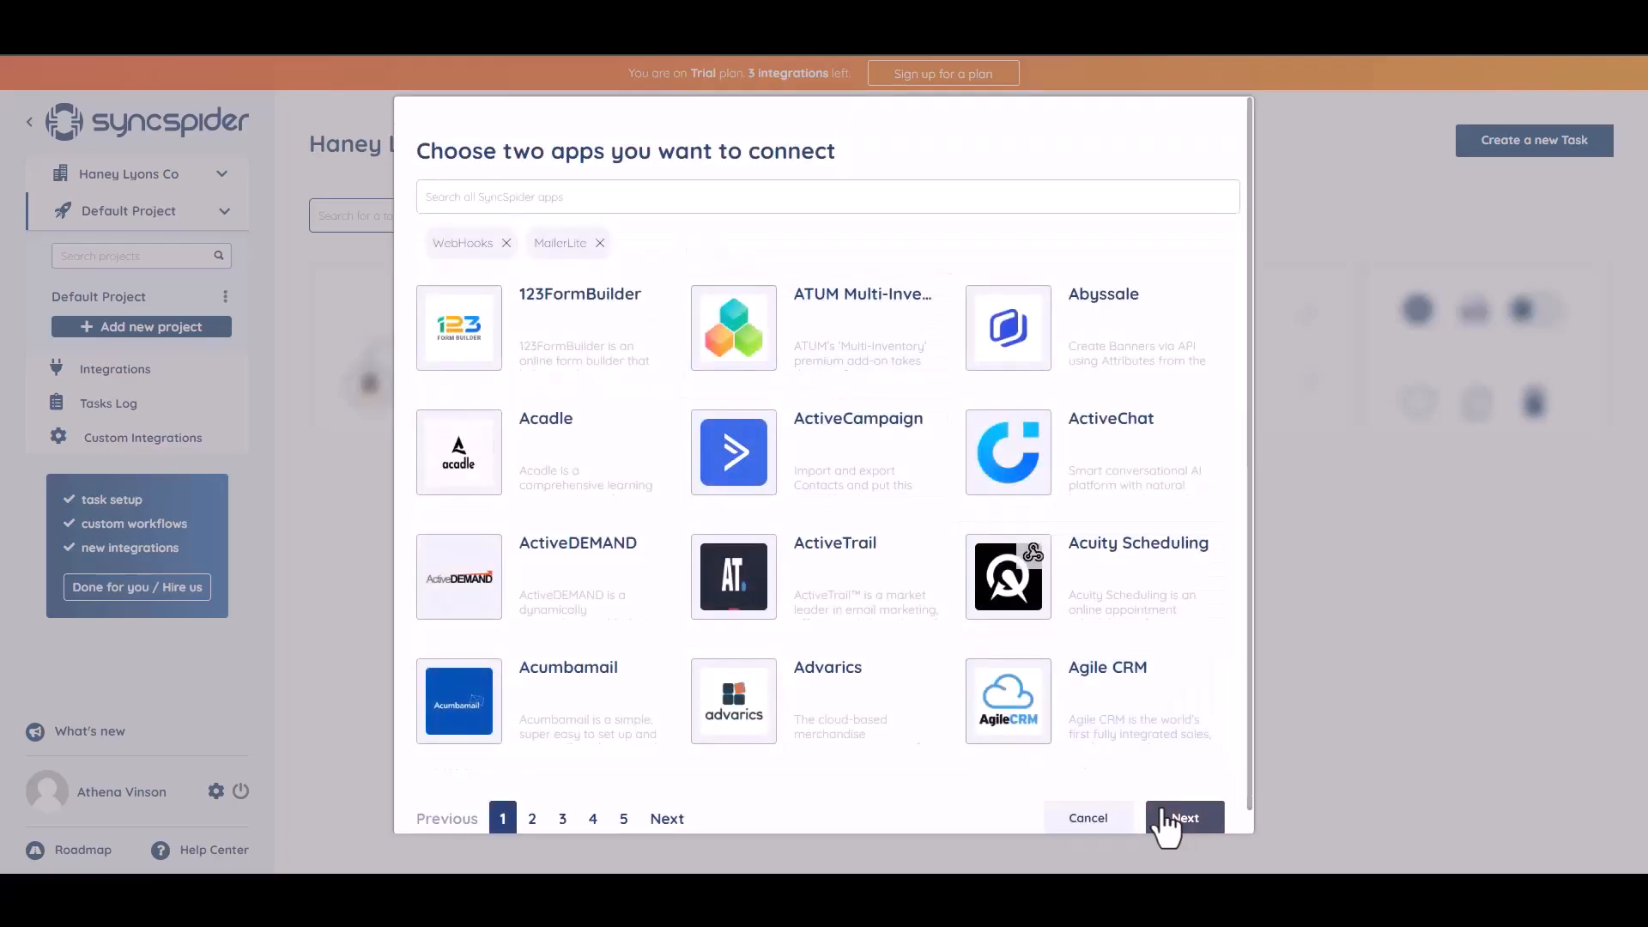
{"action": "left_click", "coordinate": [1176, 827]}
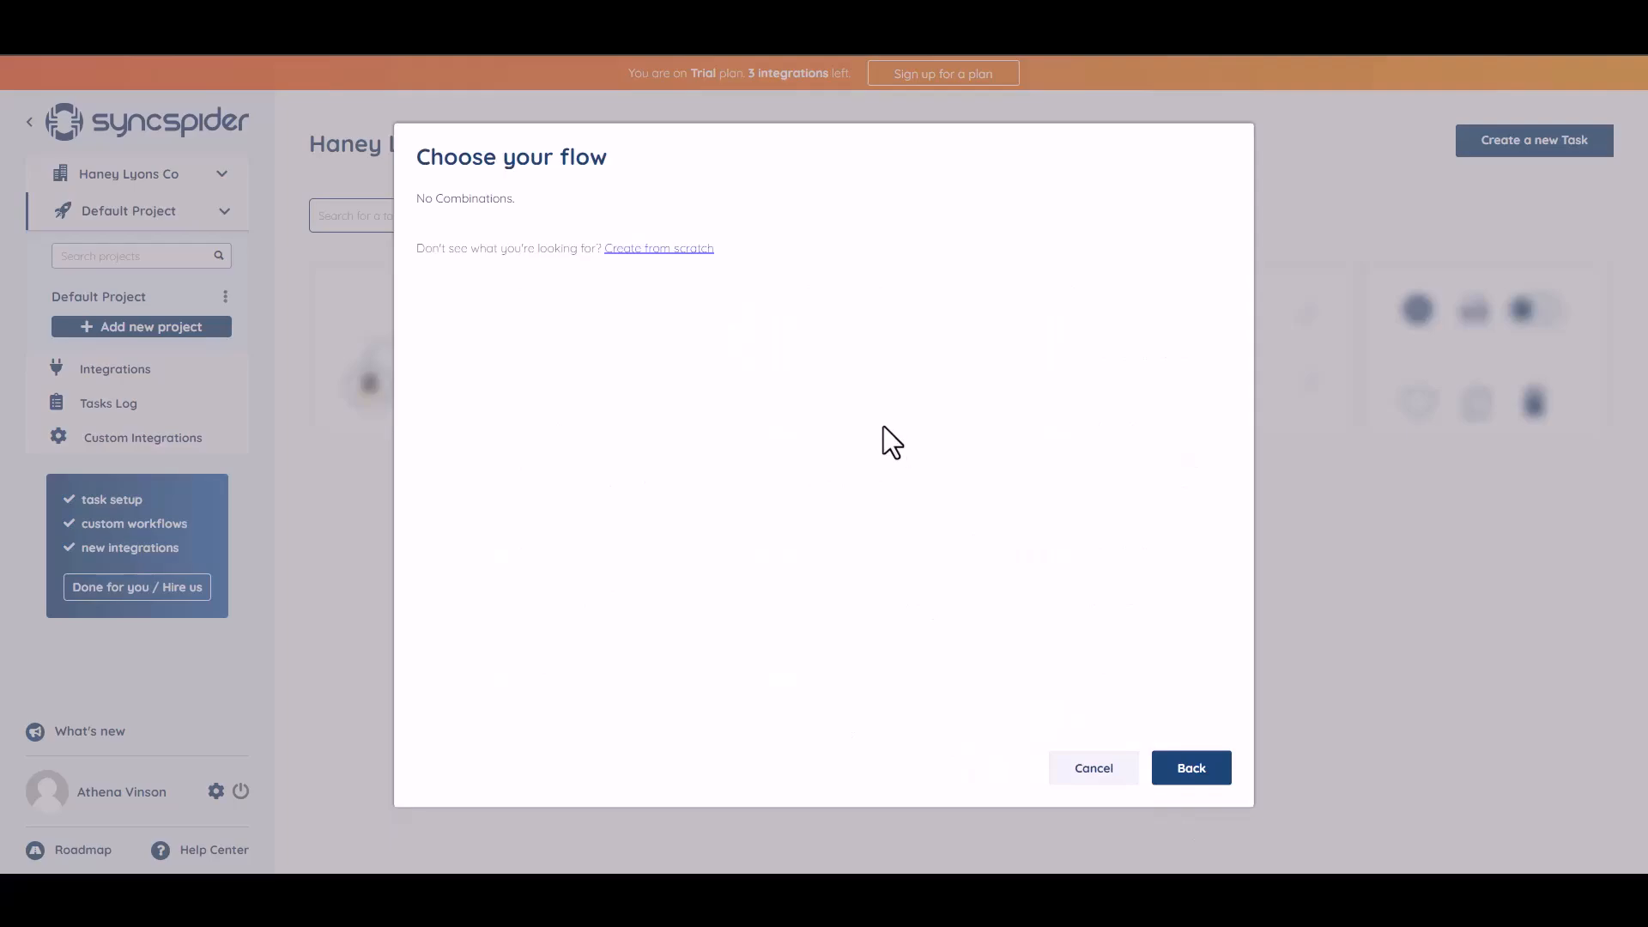
- Create a WebHooks source integration named 'Bit Integrations' from scratch and copy its webhook URL
{"action": "left_click", "coordinate": [647, 249]}
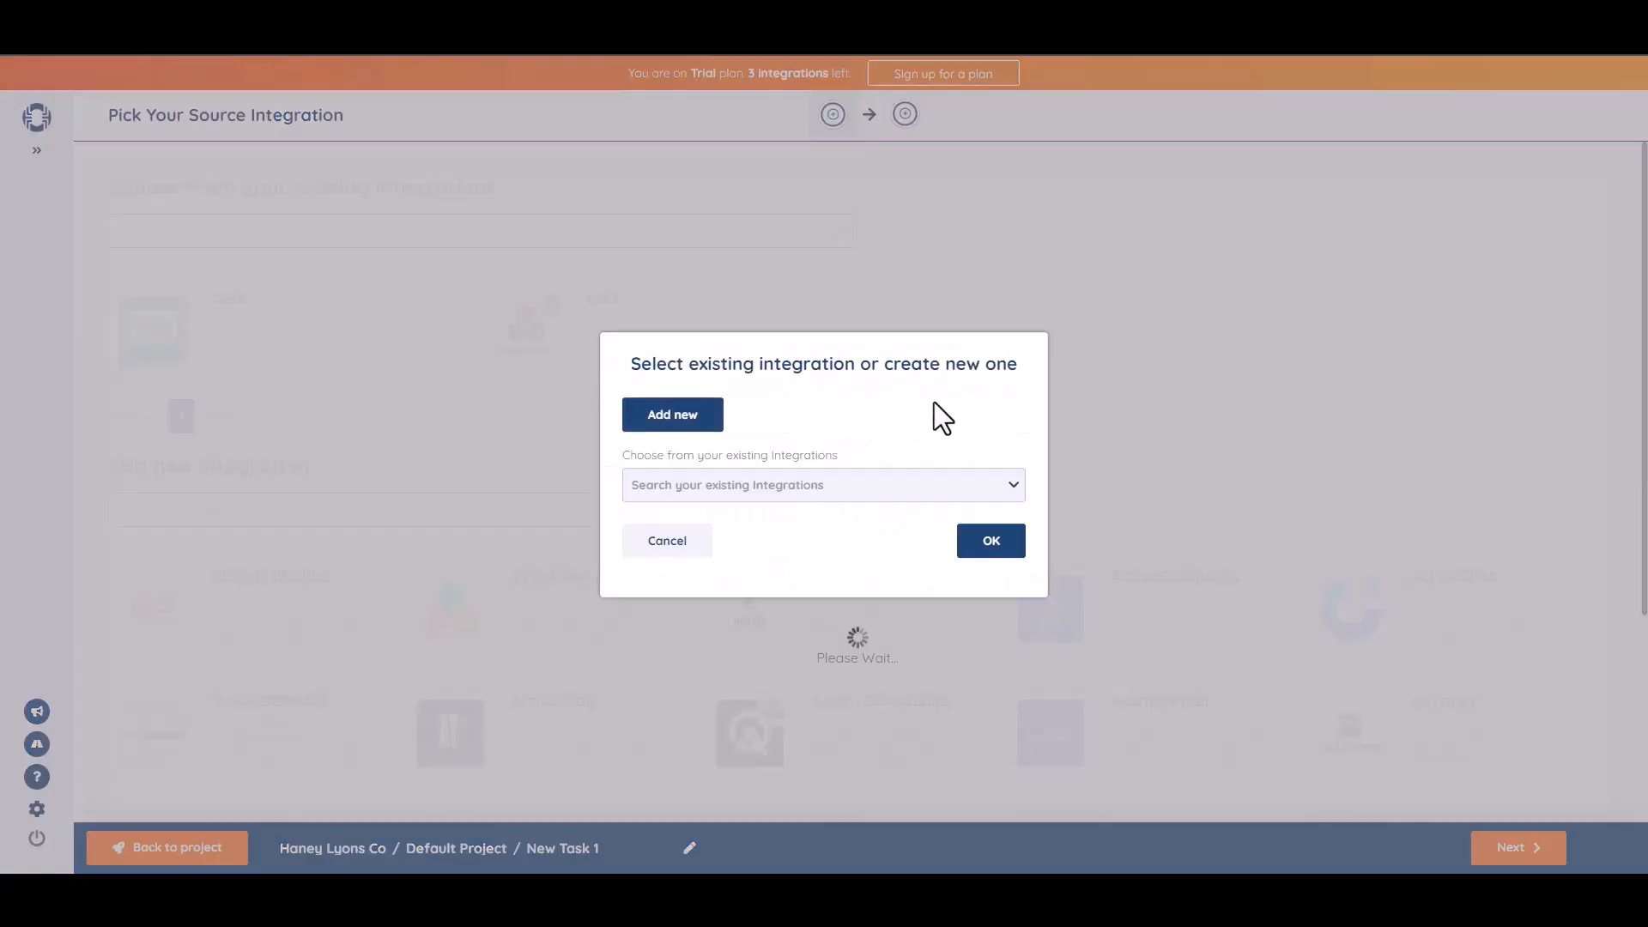
{"action": "left_click", "coordinate": [719, 414]}
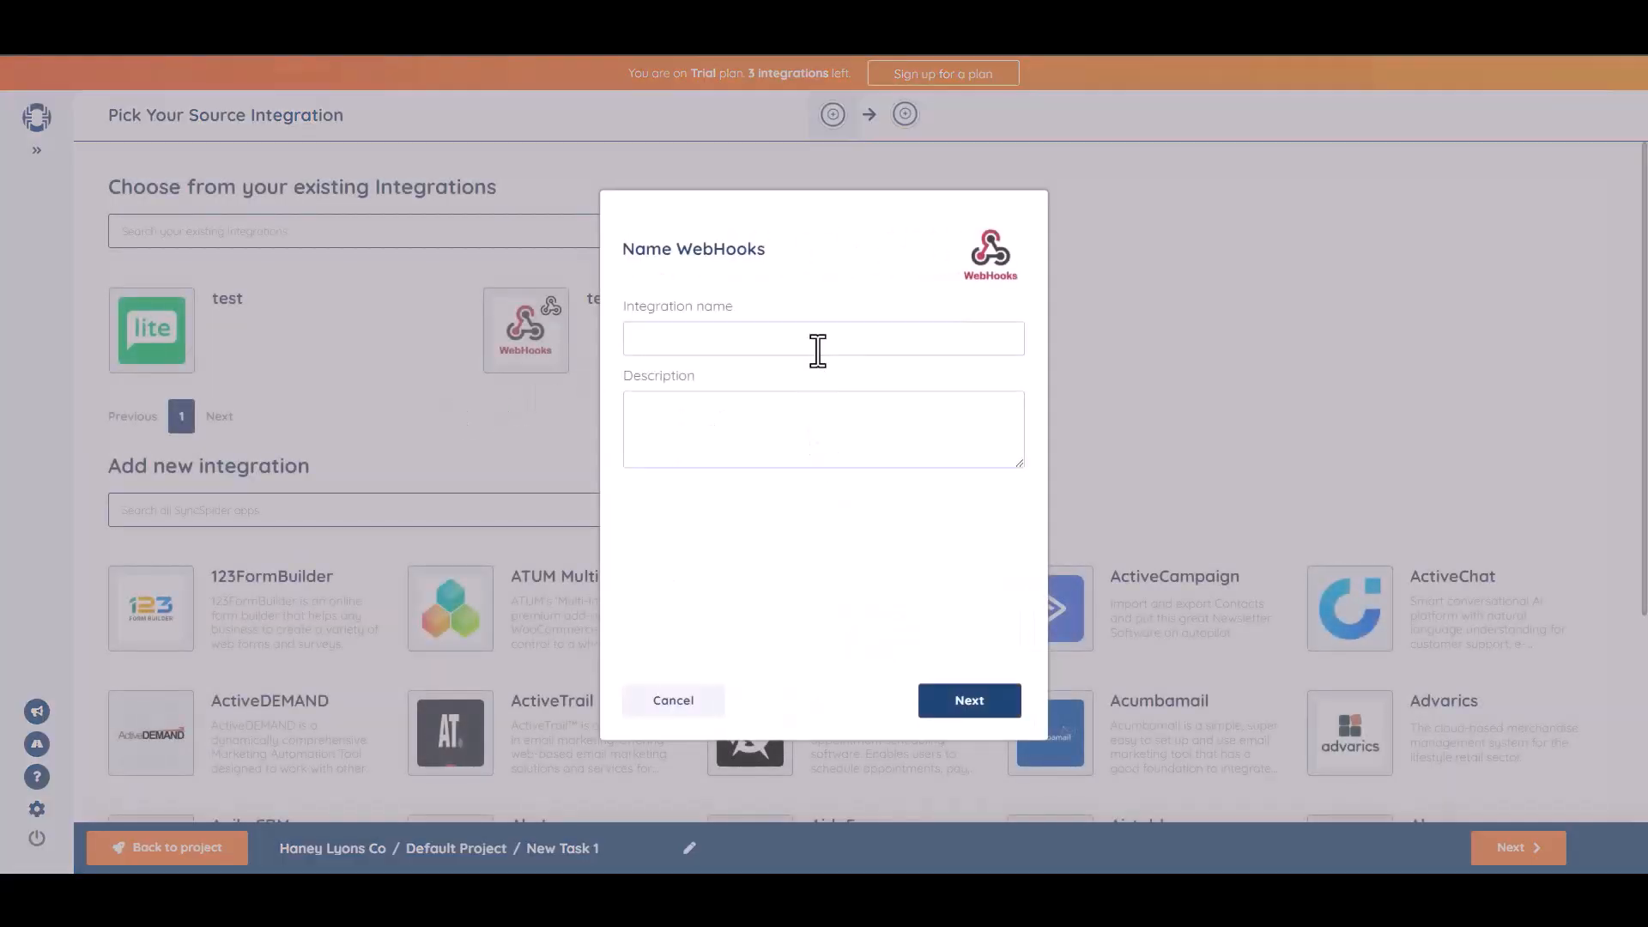
{"action": "type", "text": "Bit Integrations"}
{"action": "left_click", "coordinate": [977, 708]}
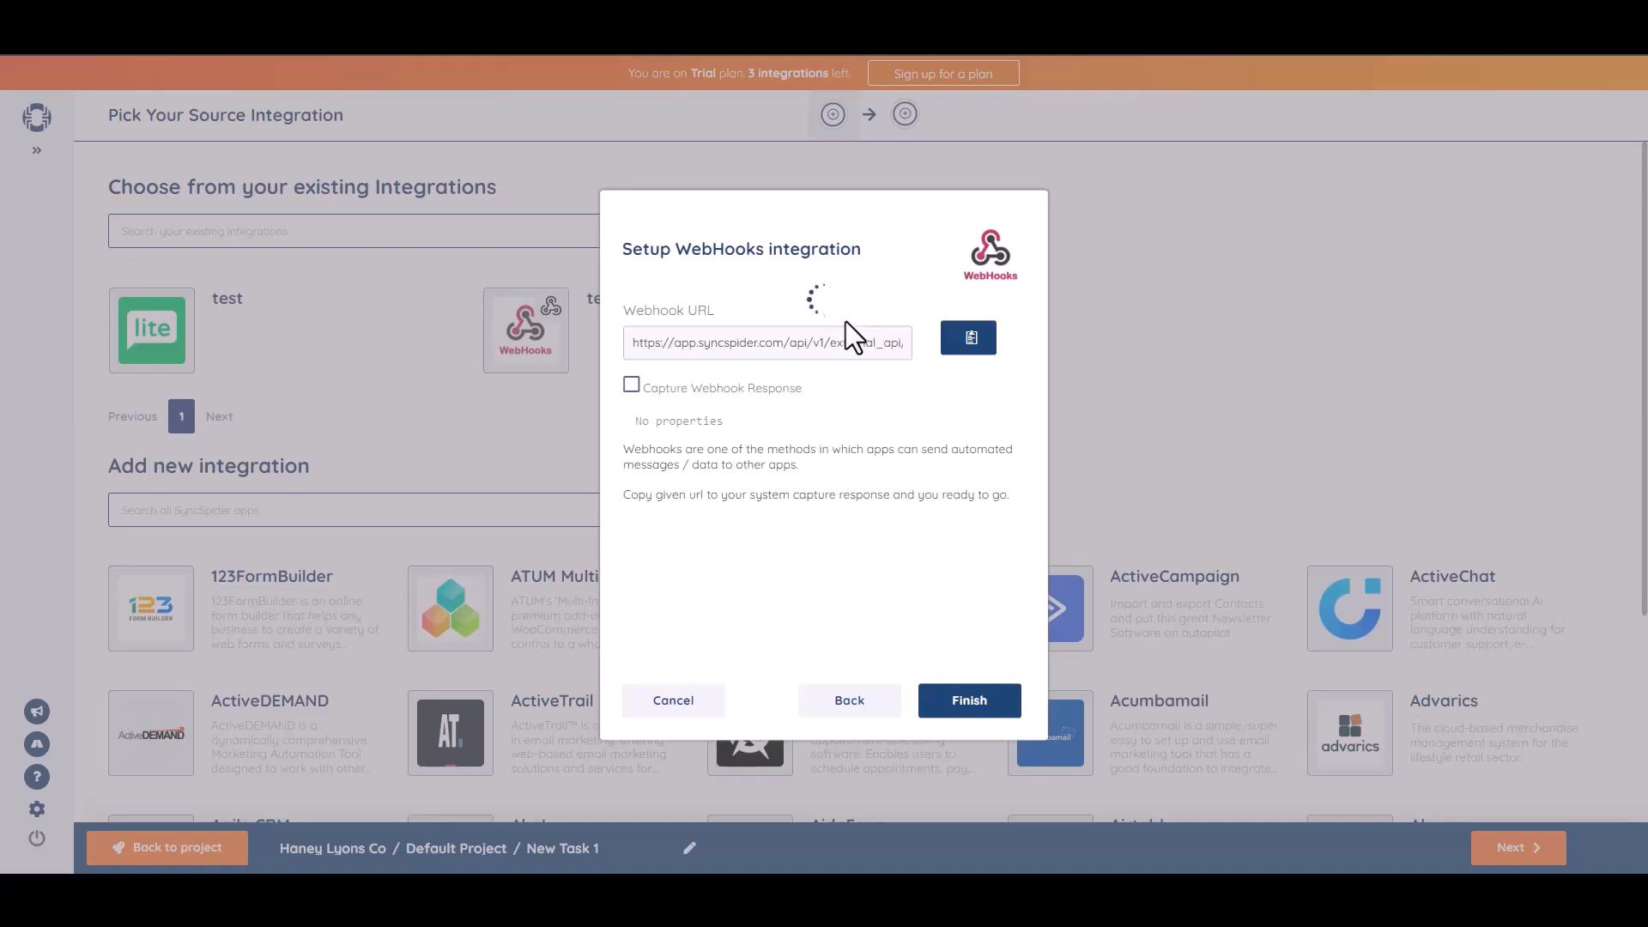
{"action": "left_click", "coordinate": [971, 337]}
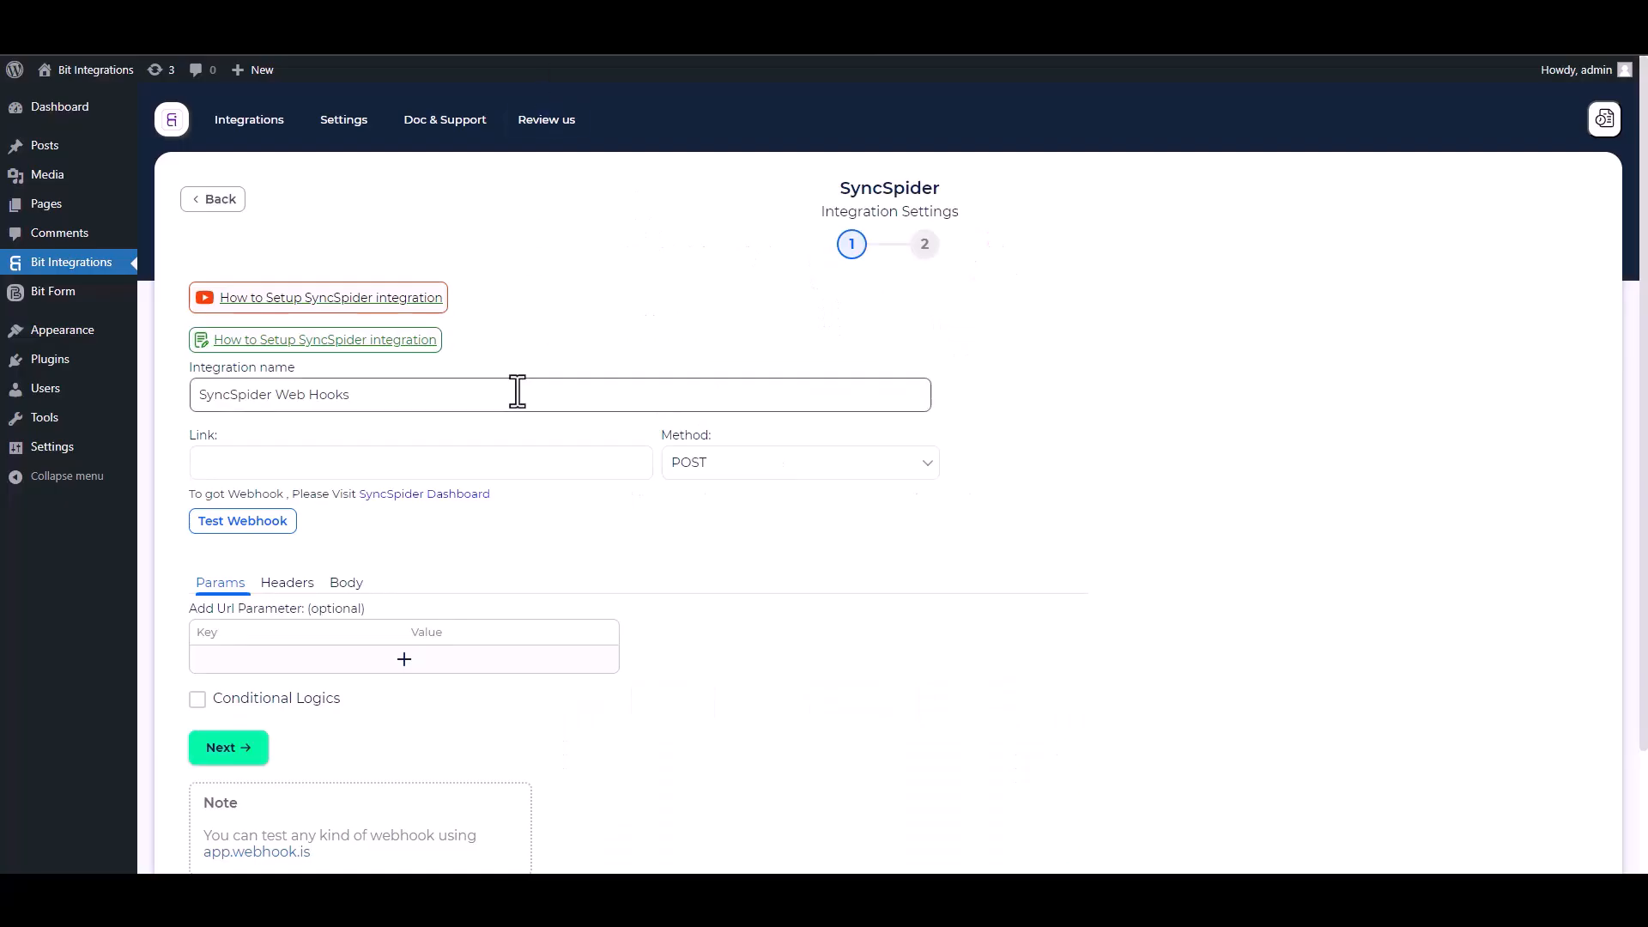
{"action": "left_click", "coordinate": [300, 462]}
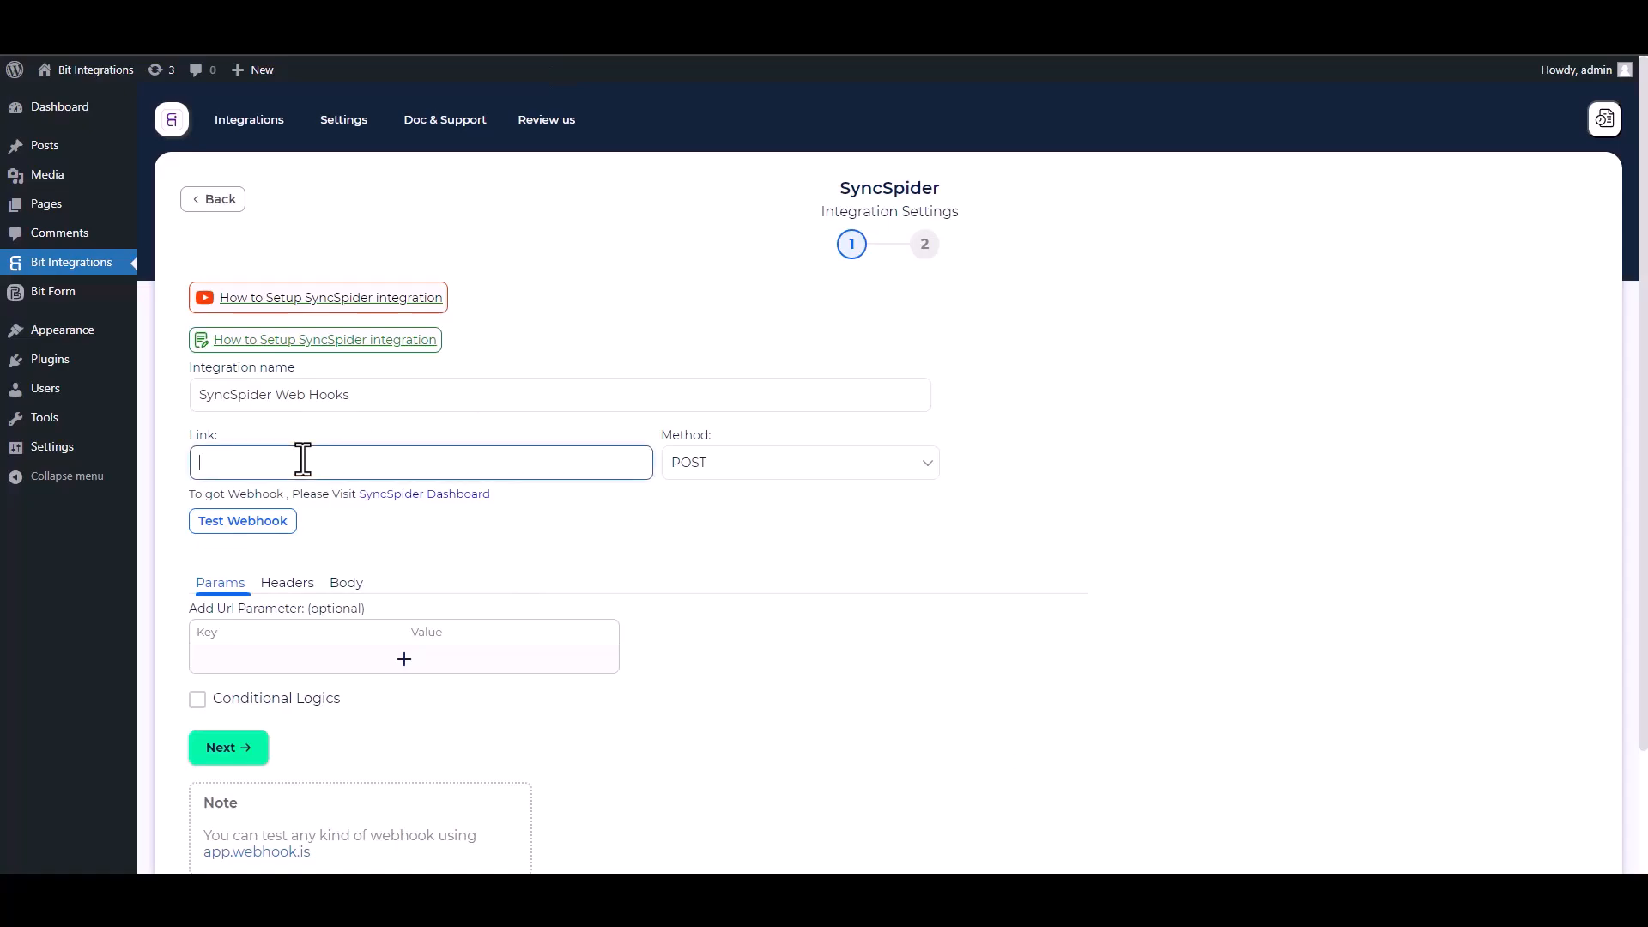
- Paste the webhook URL into Link and send all data in the body as application/json
{"action": "key", "text": "ctrl+v"}
{"action": "left_click", "coordinate": [347, 583]}
{"action": "left_click", "coordinate": [231, 631]}
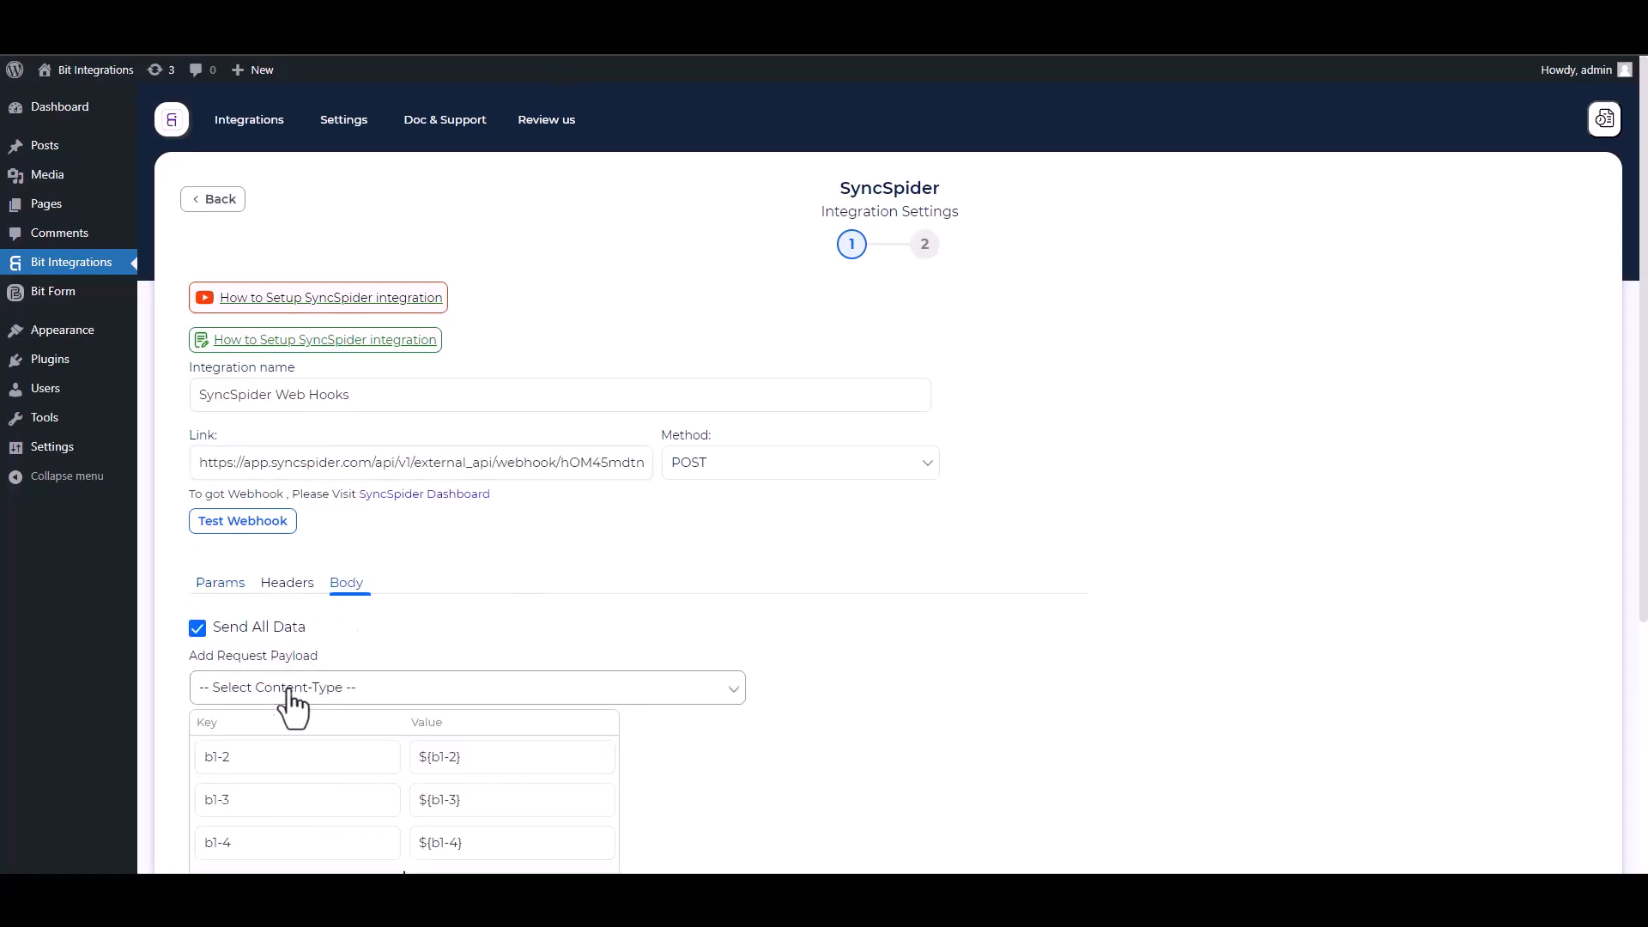
{"action": "left_click", "coordinate": [287, 691]}
{"action": "left_click", "coordinate": [306, 731]}
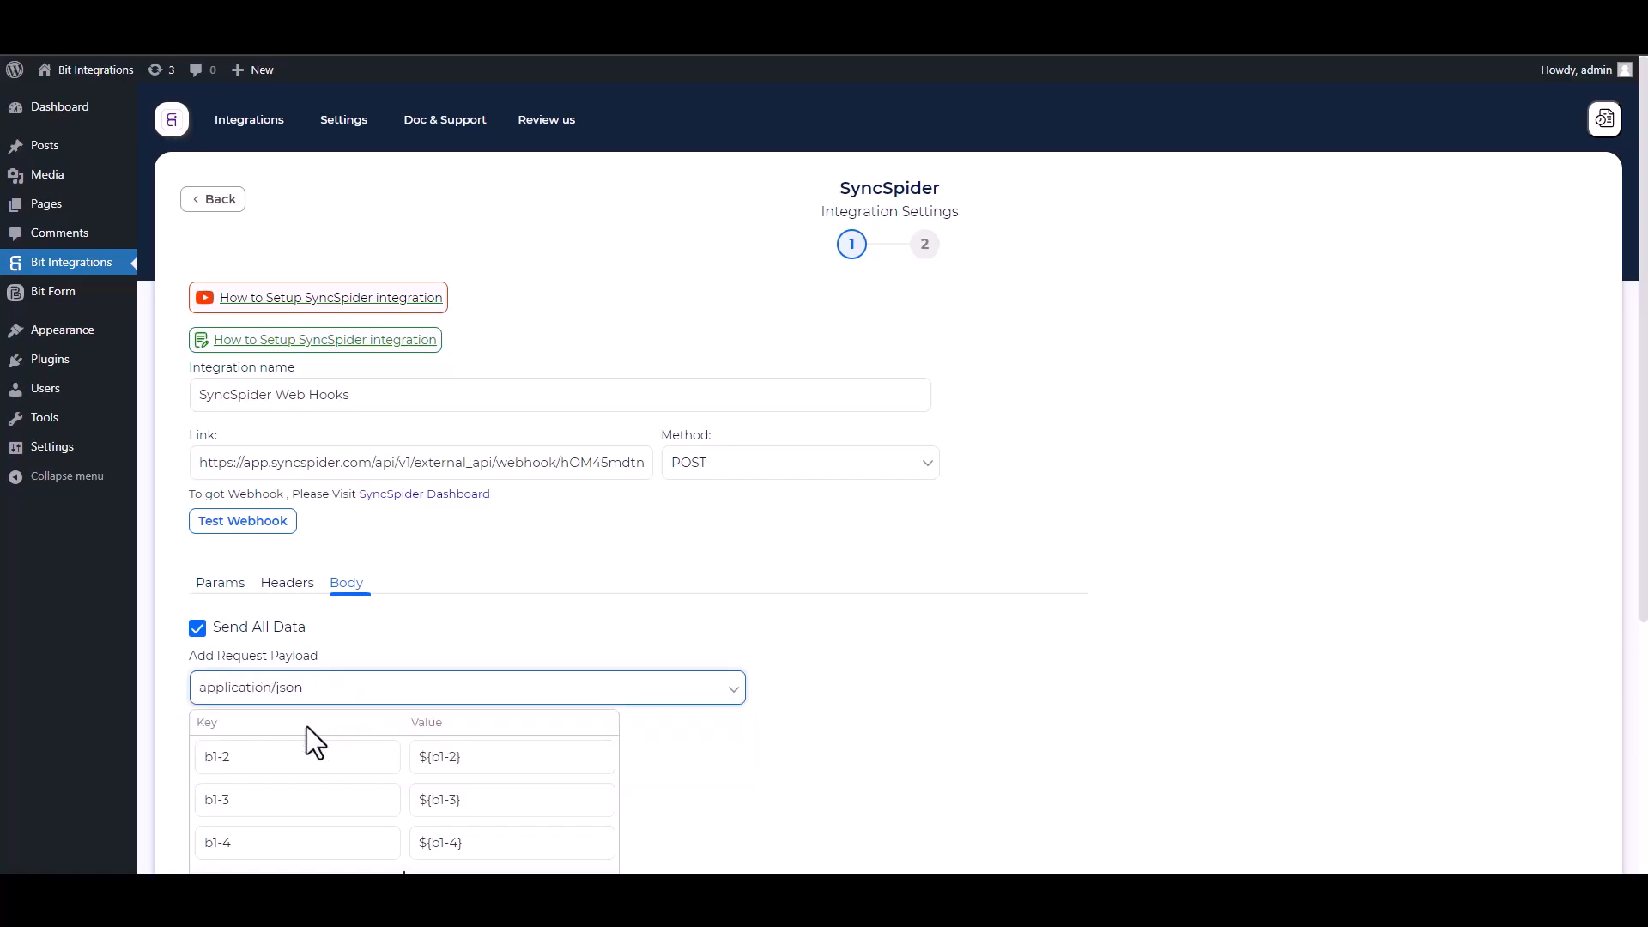
{"action": "scroll", "coordinate": [570, 532], "scroll_direction": "down", "scroll_amount": 2}
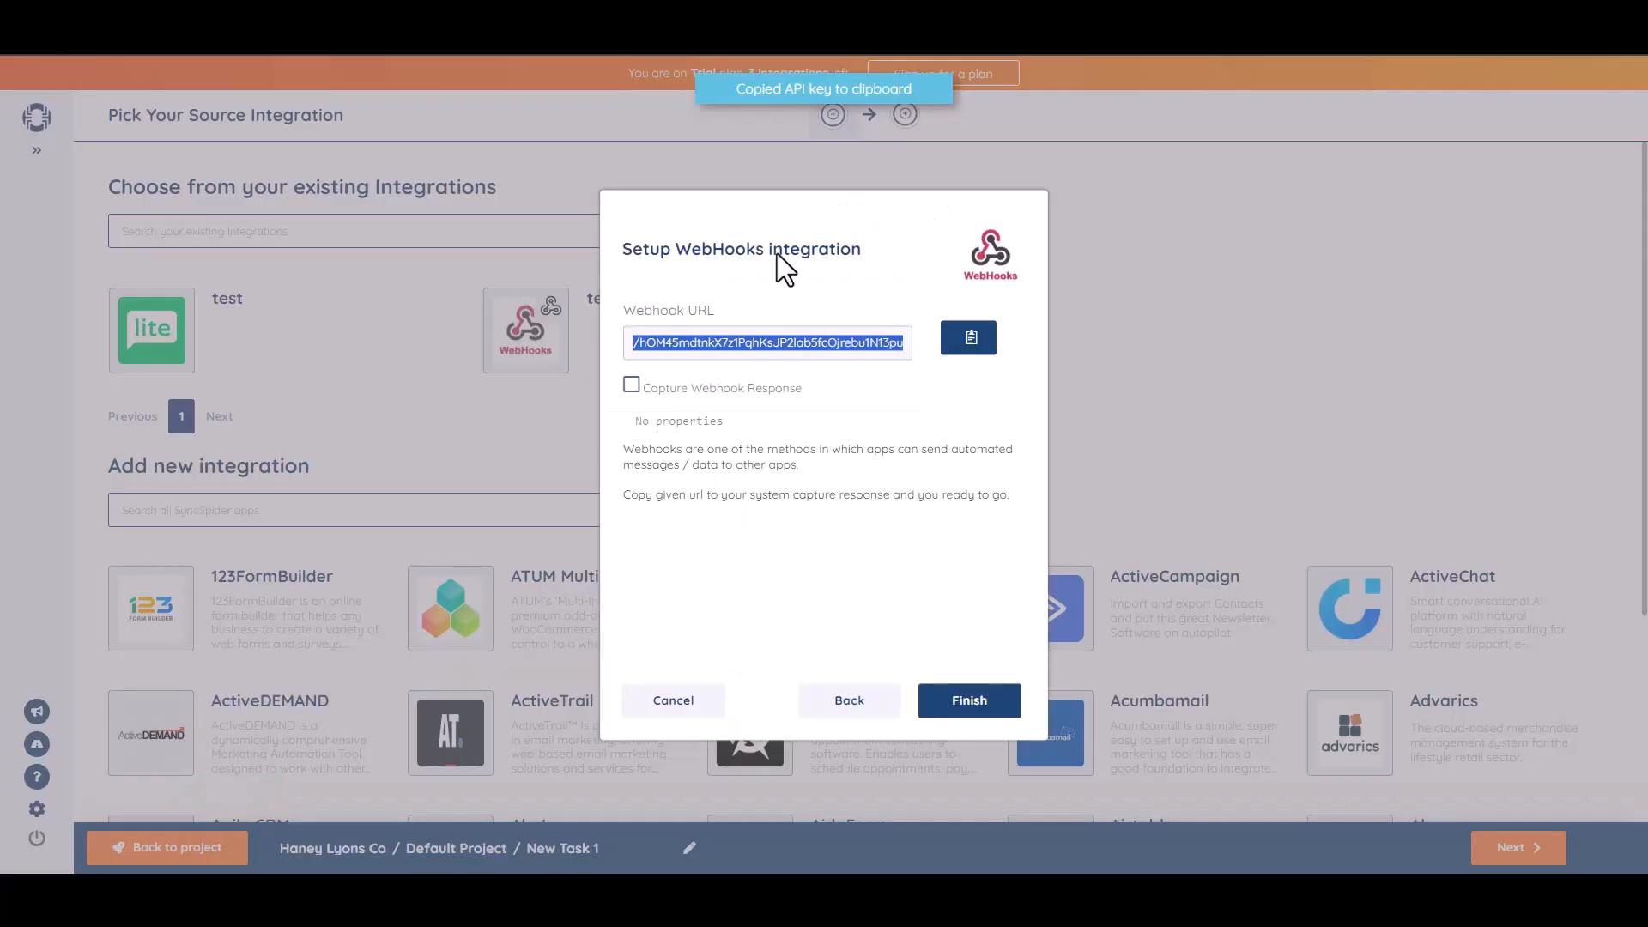
- Enable Capture Webhook Response in SyncSpider, then send a test webhook from Bit Integrations
{"action": "left_click", "coordinate": [631, 385]}
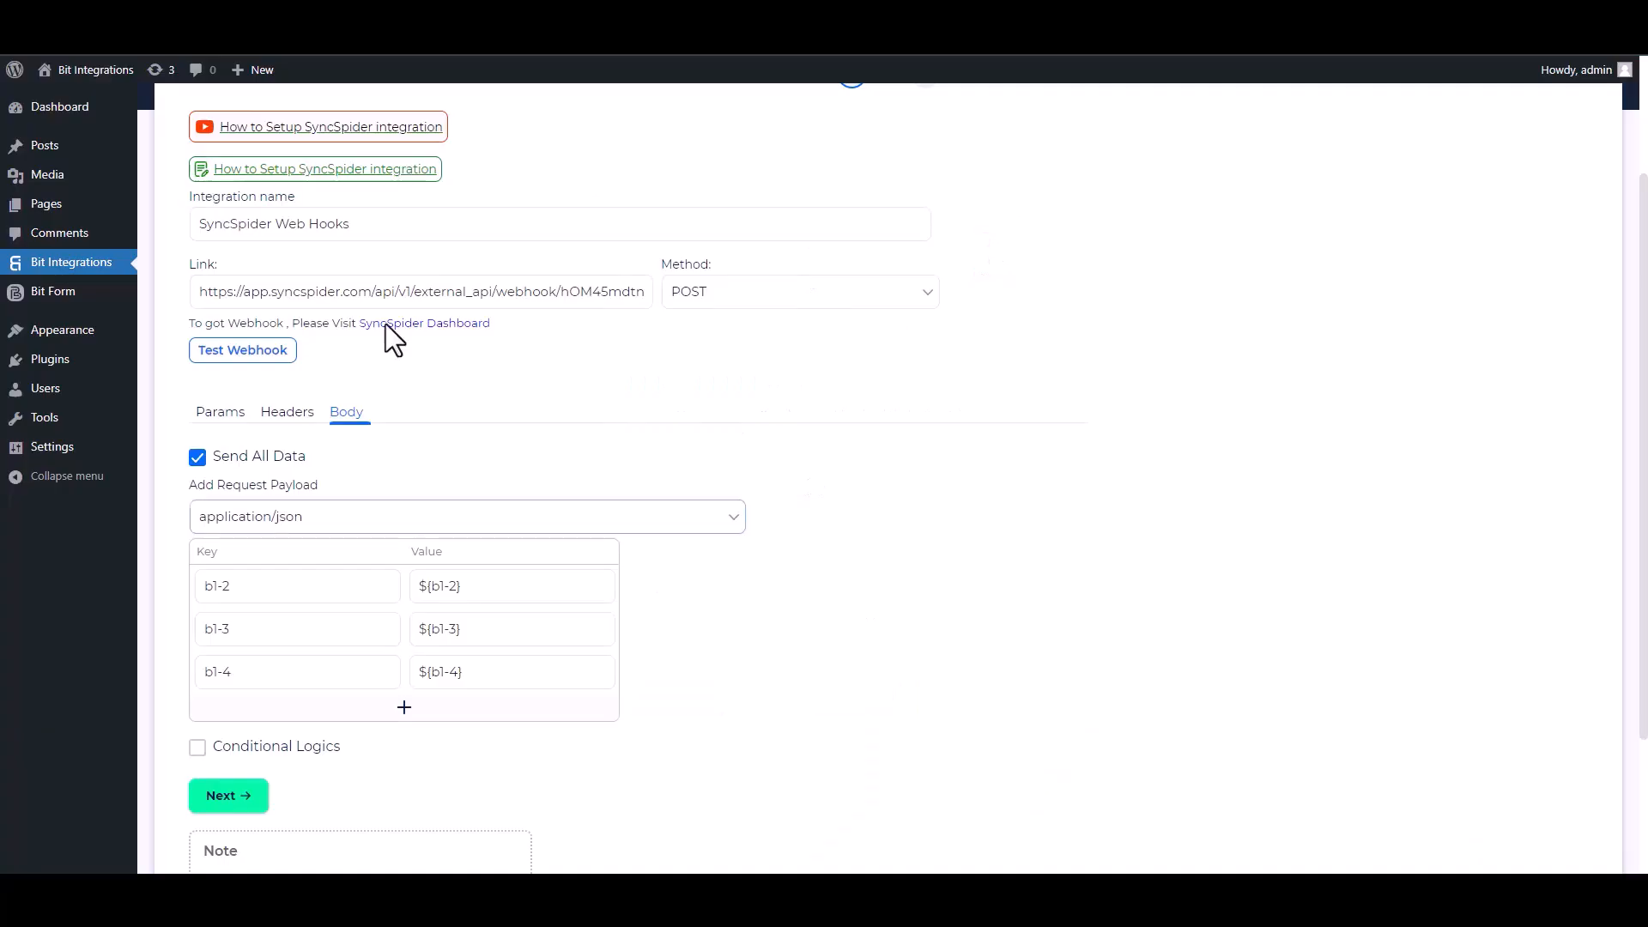
{"action": "left_click", "coordinate": [248, 352]}
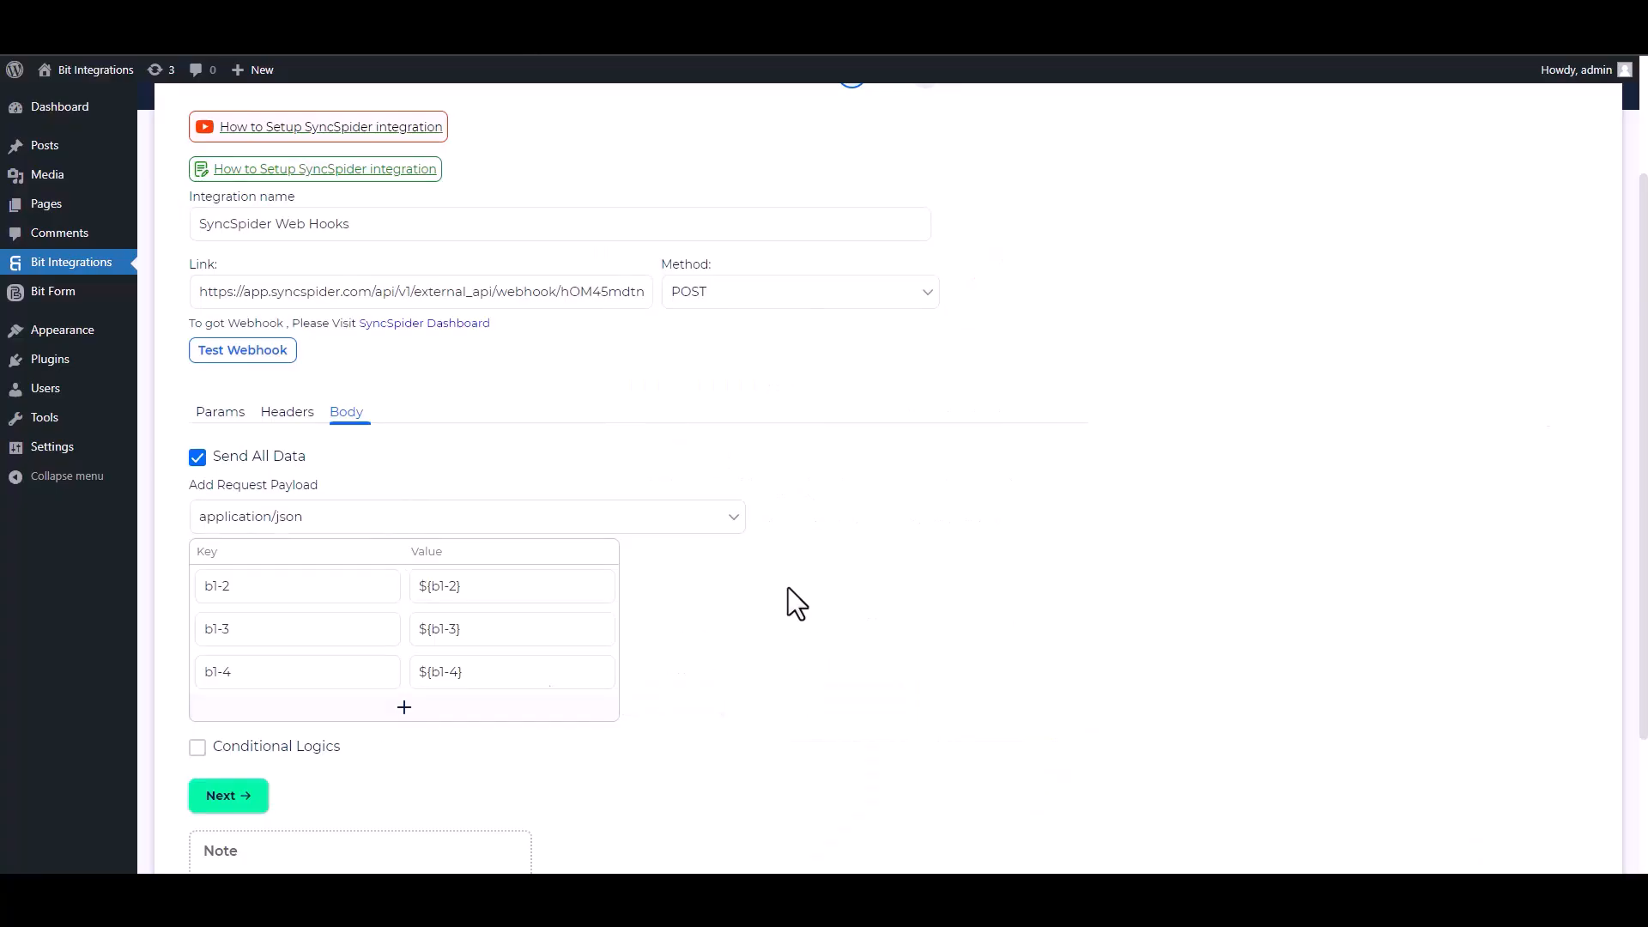
- Leave conditional logic off and finish and save the SyncSpider webhook integration
{"action": "scroll", "coordinate": [993, 574], "scroll_direction": "down", "scroll_amount": 2}
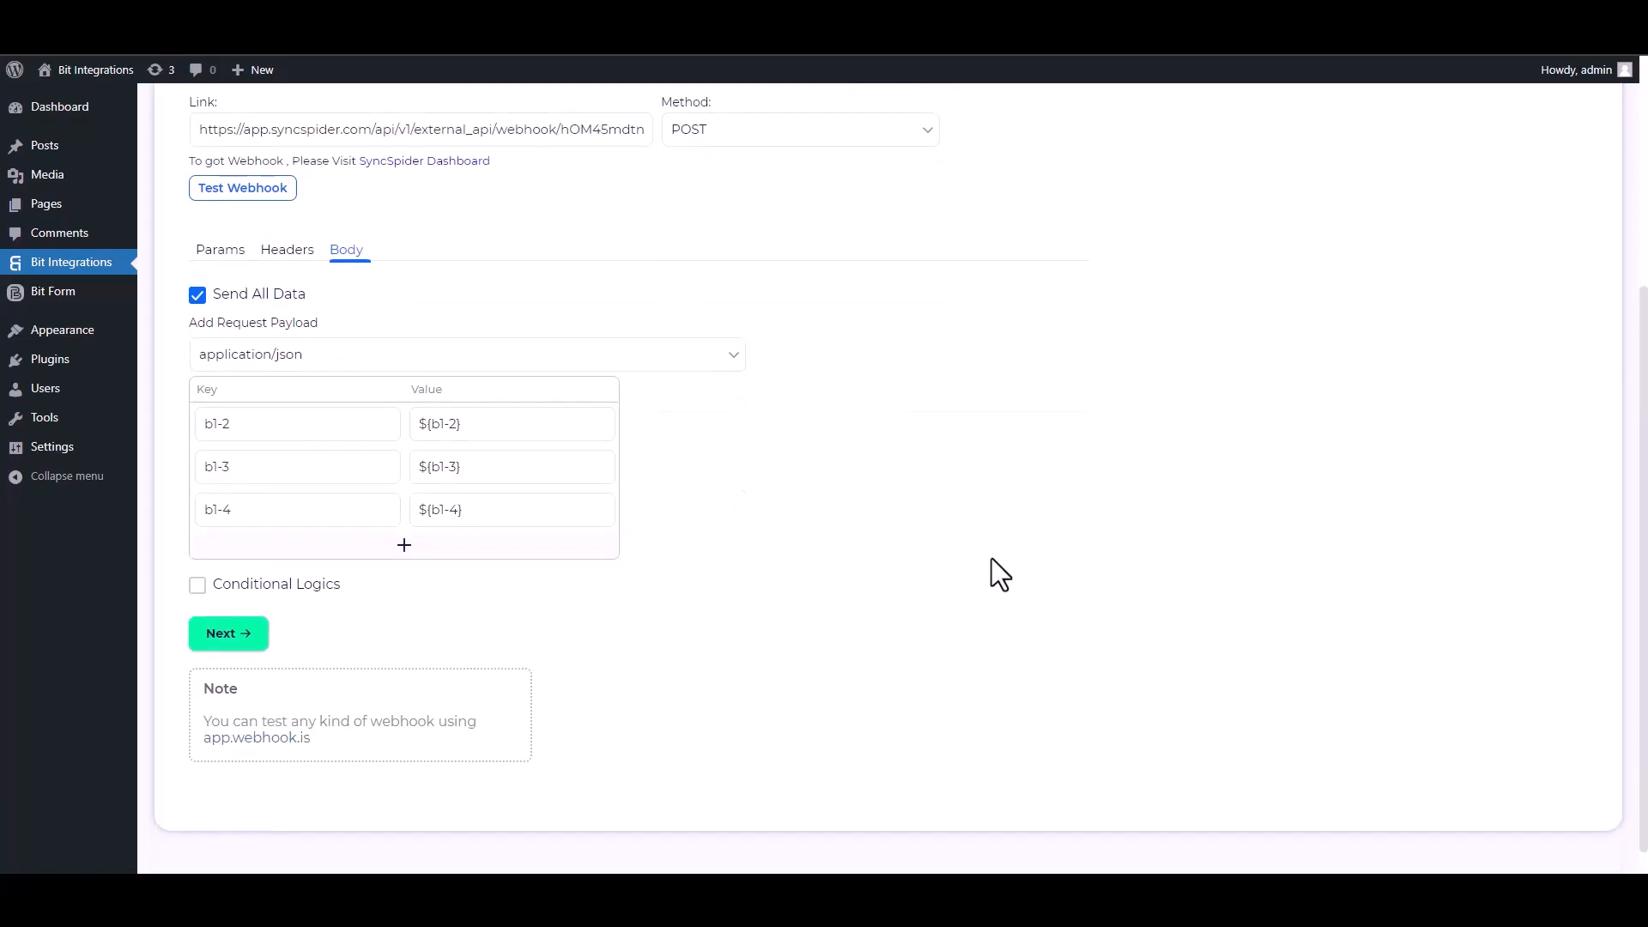
{"action": "left_click", "coordinate": [197, 587]}
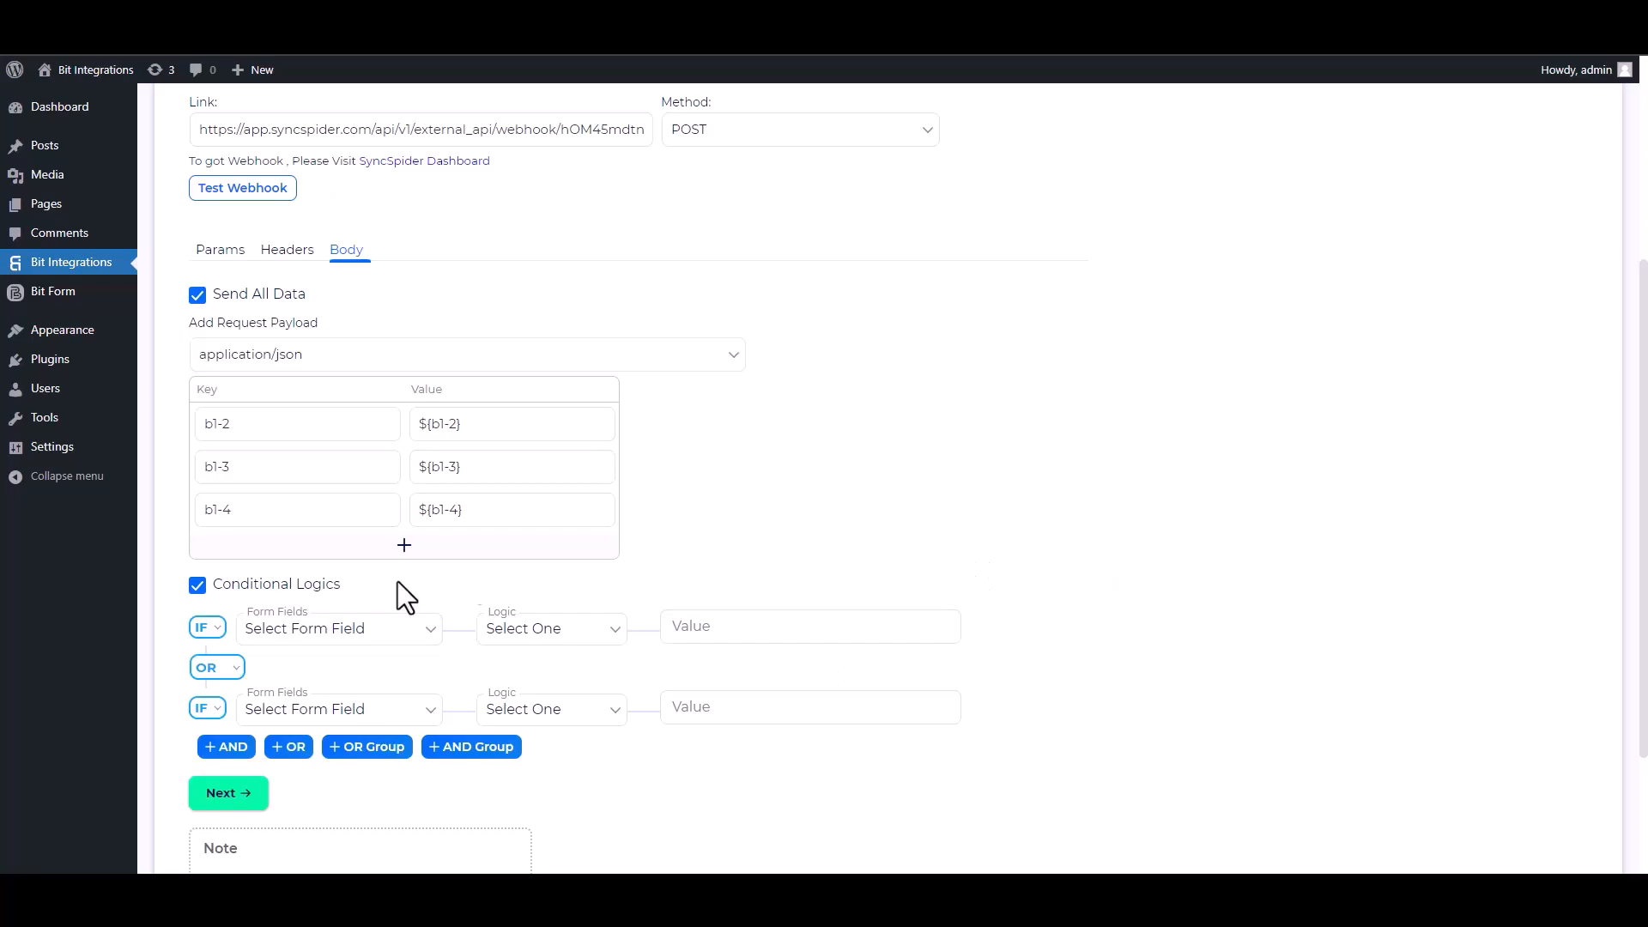
{"action": "left_click", "coordinate": [219, 593]}
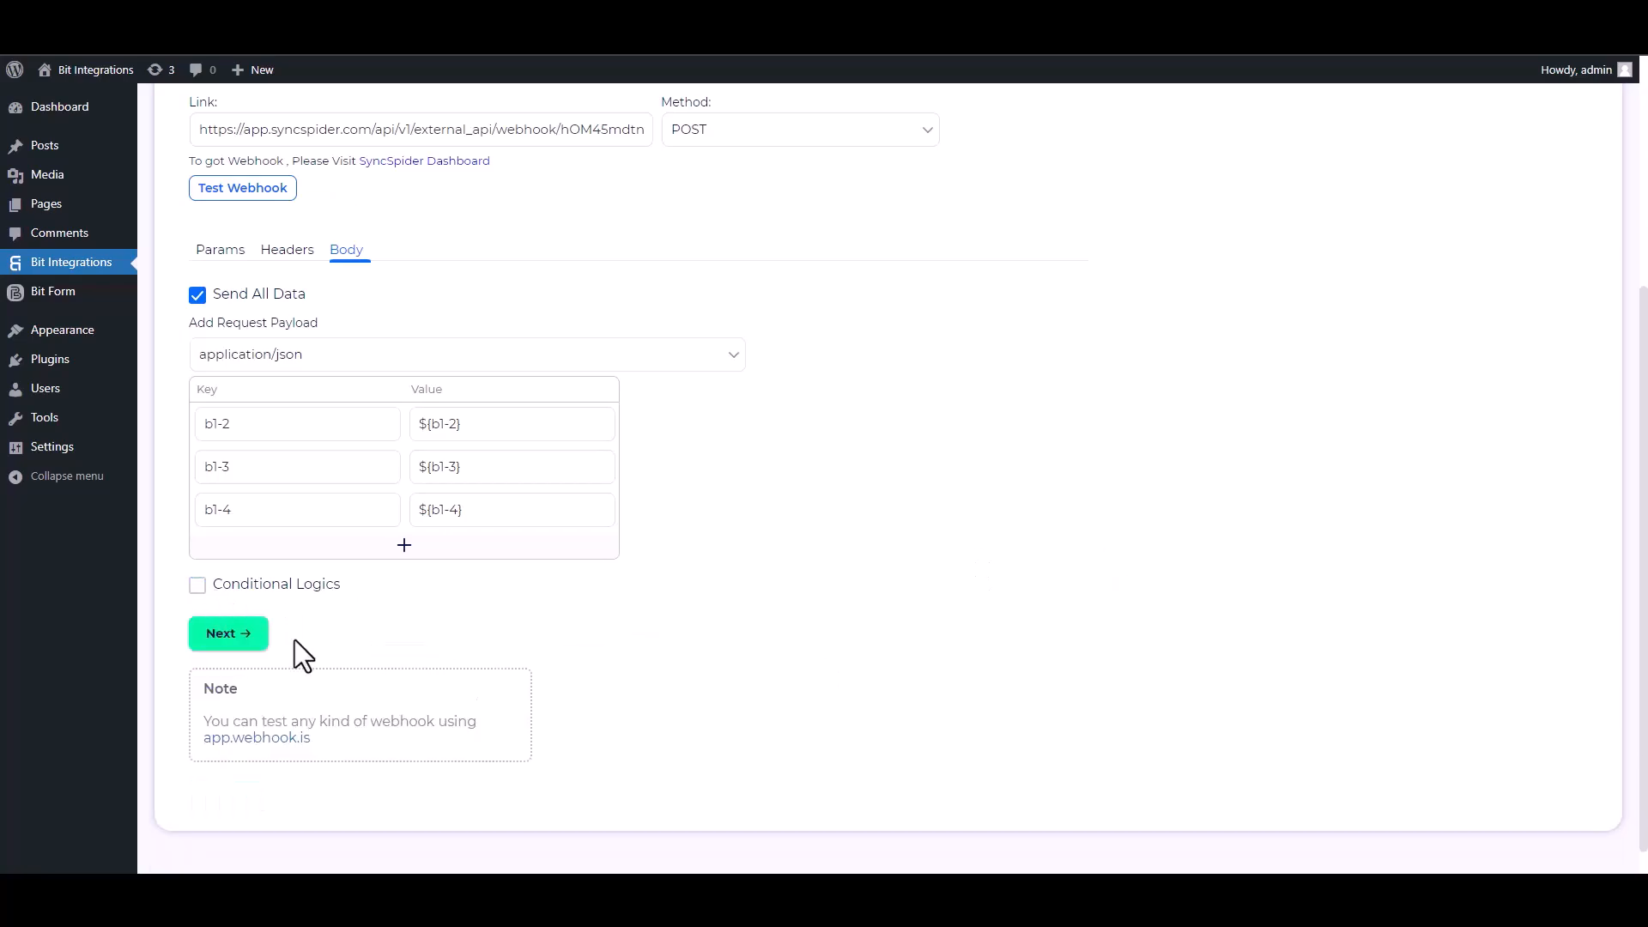
{"action": "left_click", "coordinate": [236, 635]}
{"action": "left_click", "coordinate": [856, 347]}
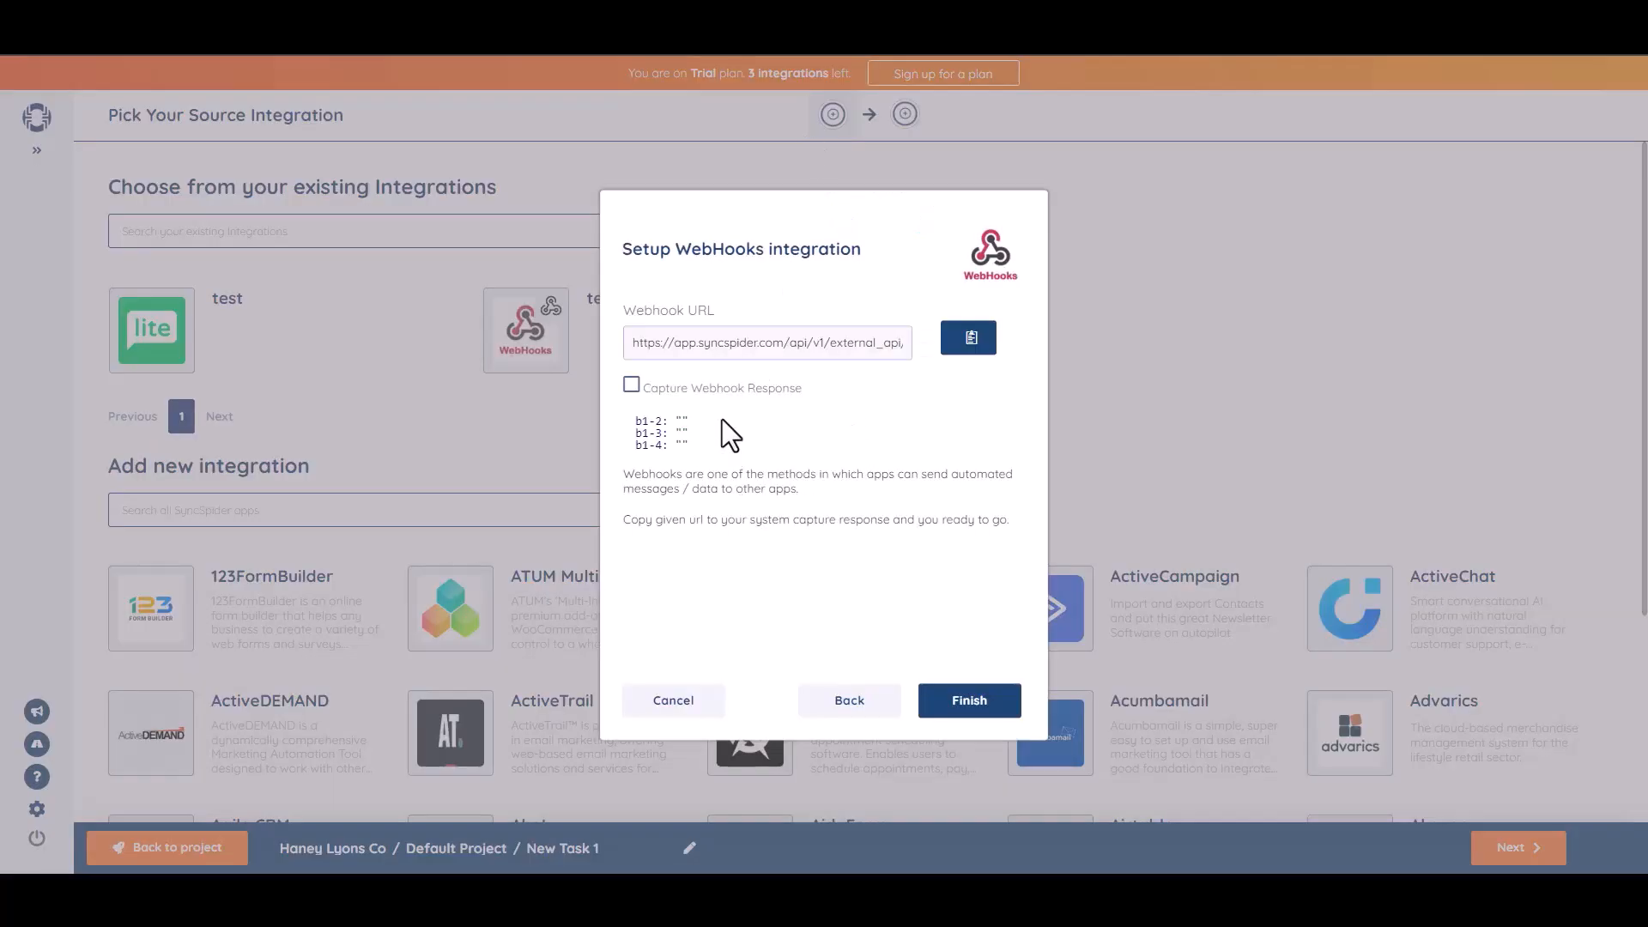
- Finish the WebHooks integration setup to make it the task's source
{"action": "left_click", "coordinate": [965, 702]}
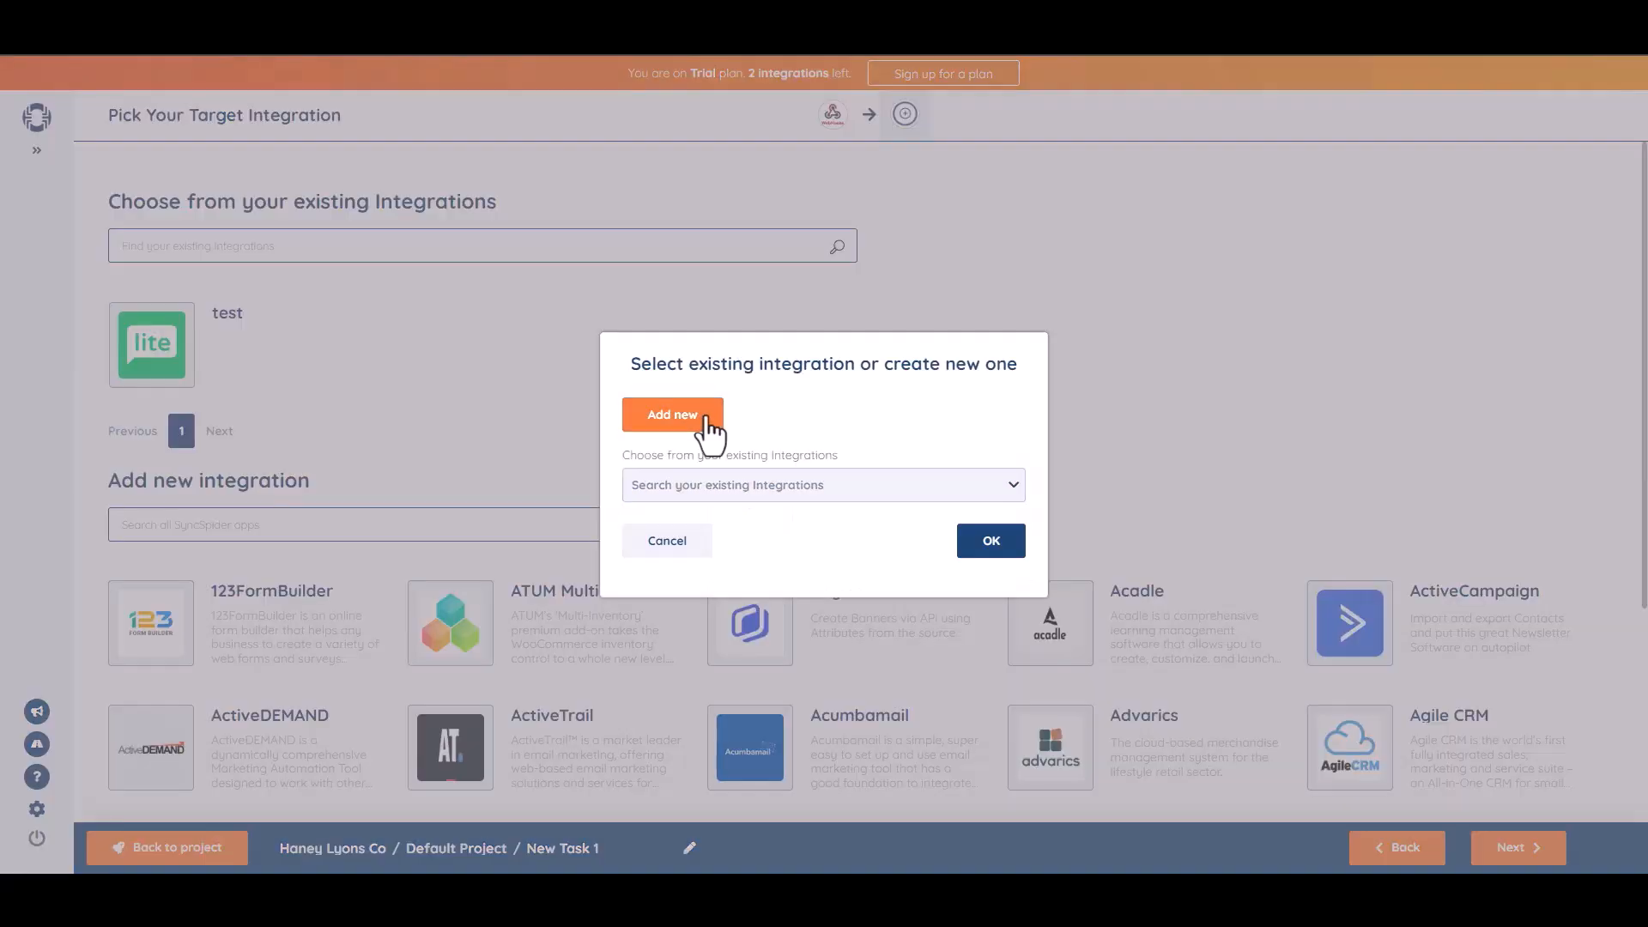
- Connect a new MailerLite target integration by pasting its API key
{"action": "left_click", "coordinate": [703, 419]}
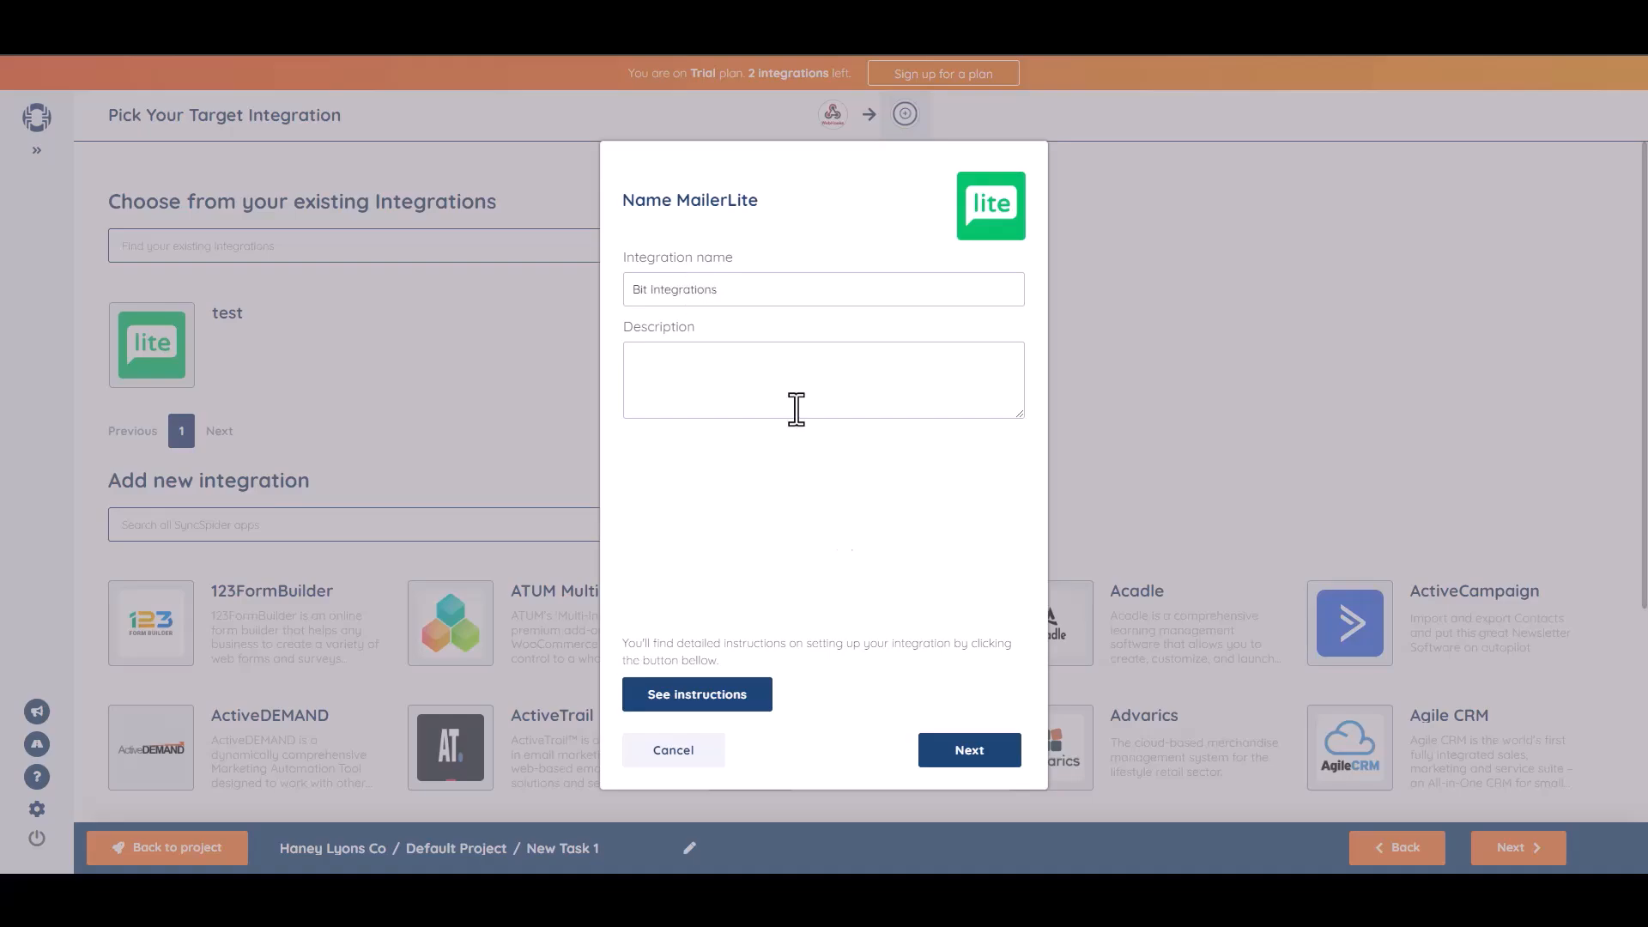
{"action": "left_click", "coordinate": [968, 752]}
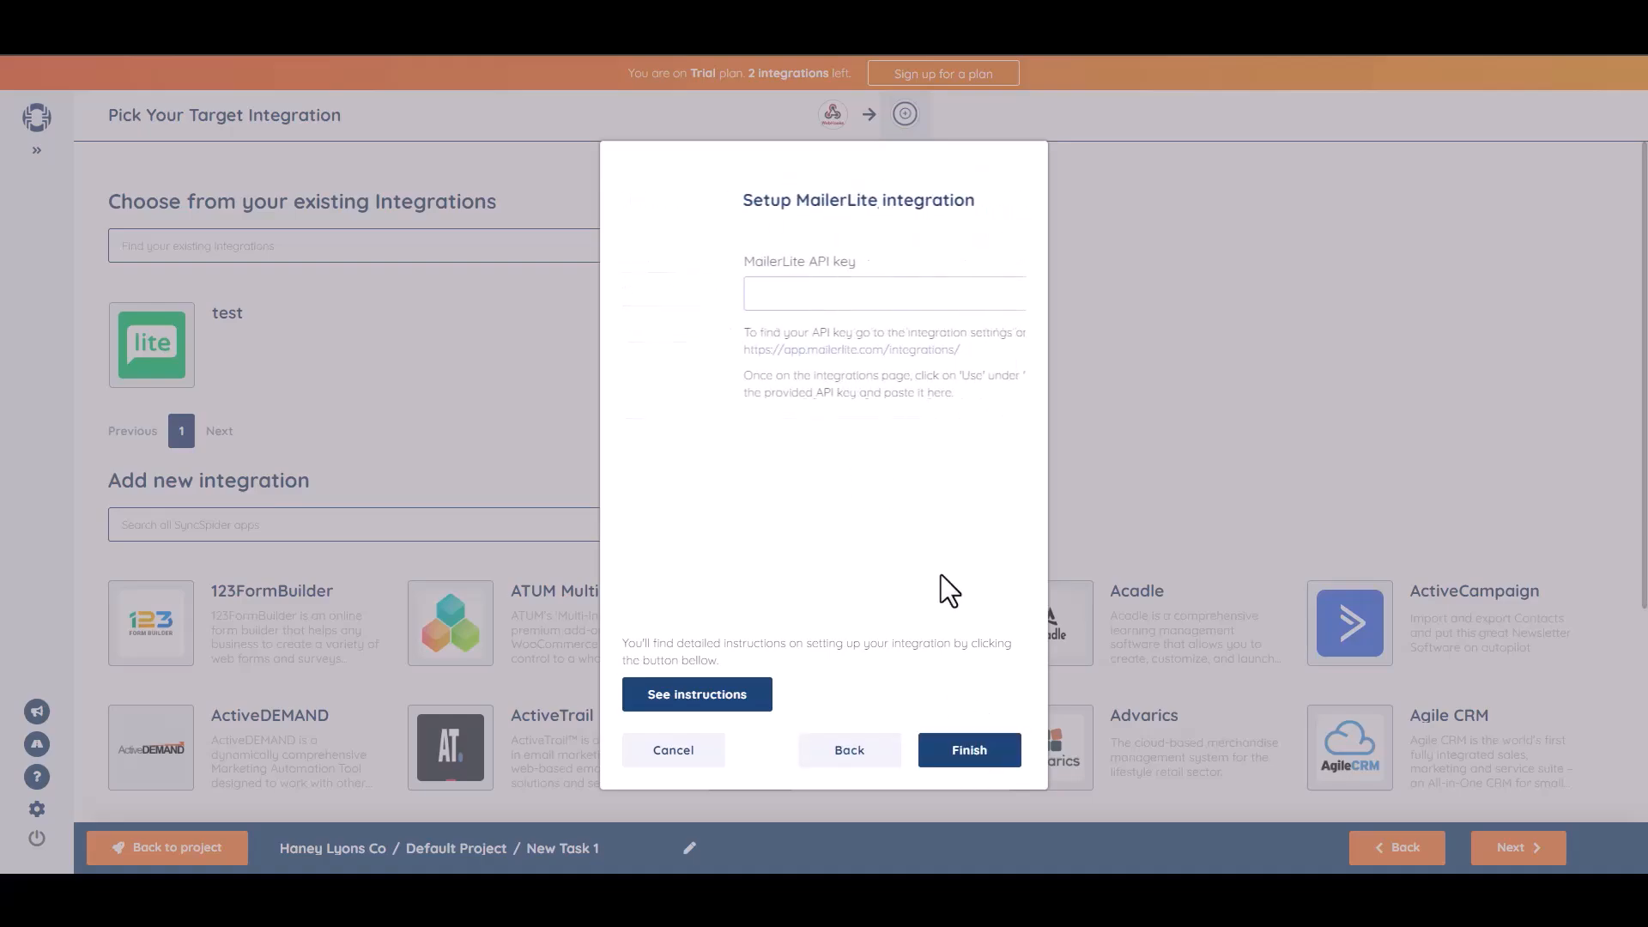
{"action": "key", "text": "ctrl+v"}
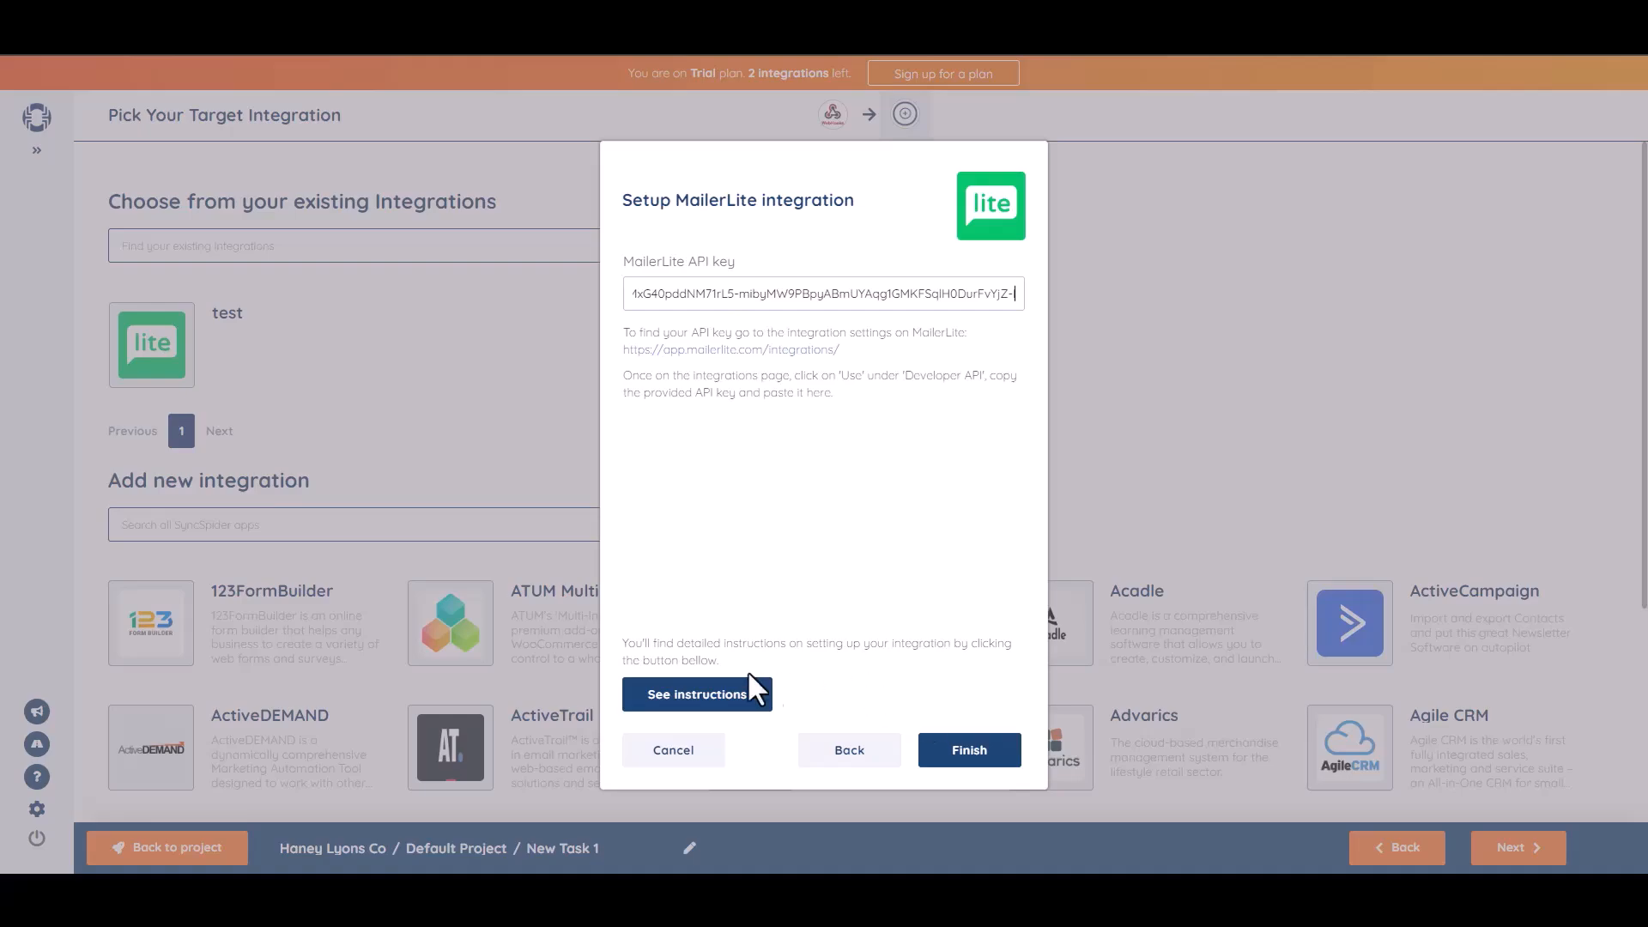
{"action": "left_click", "coordinate": [977, 760]}
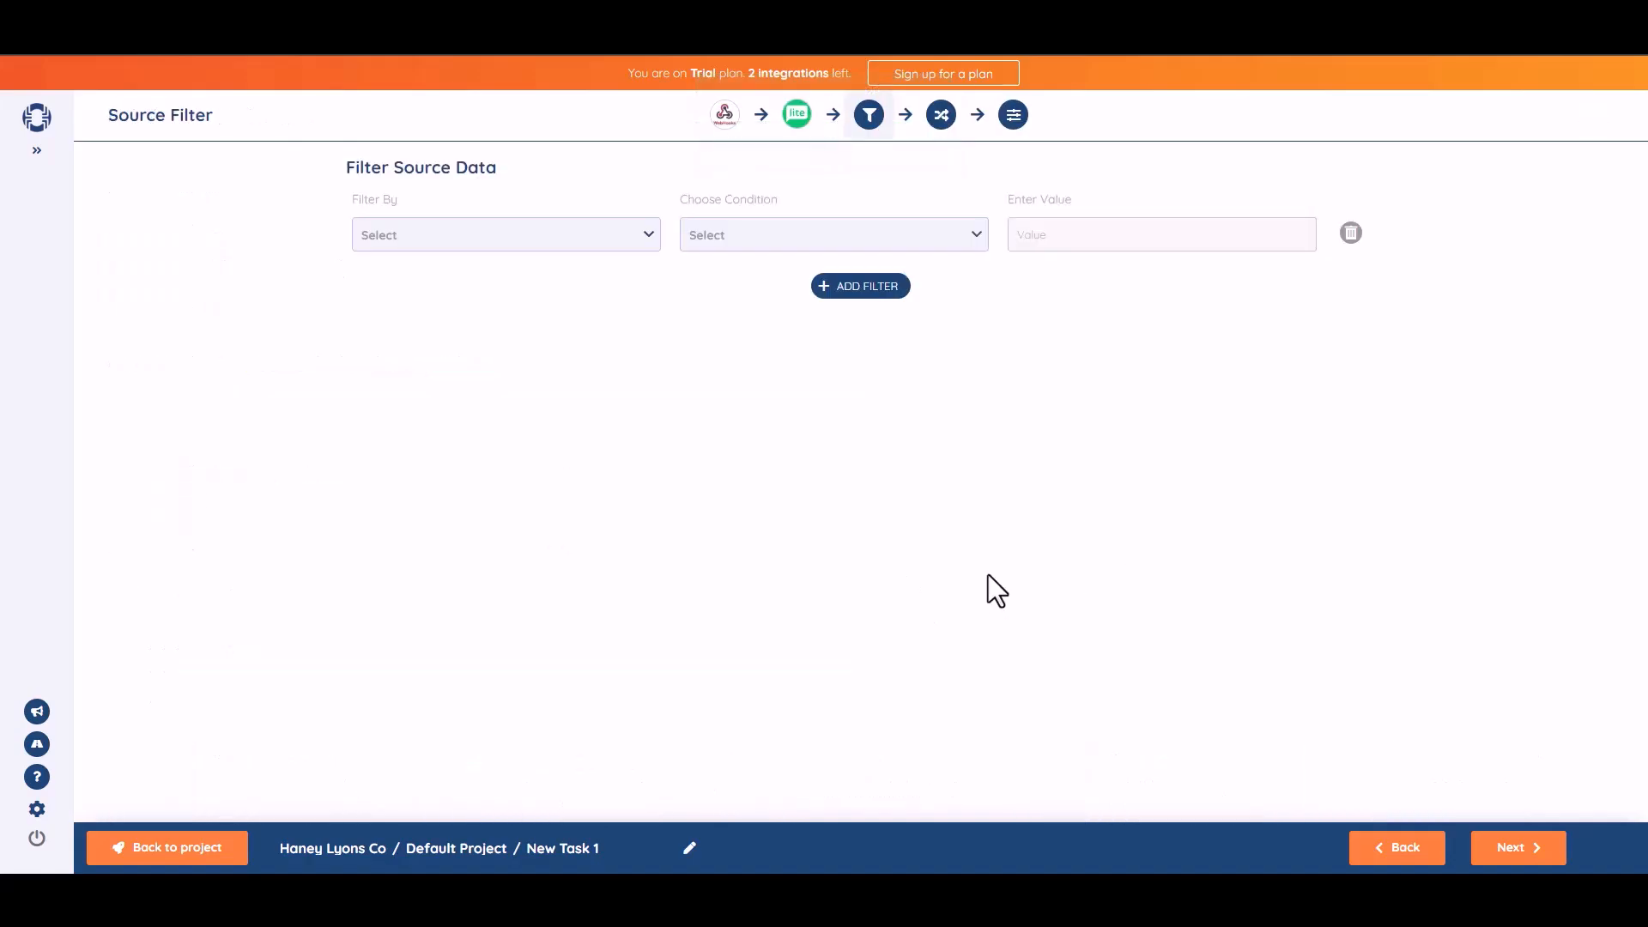
- Map webhook field b1-2 to MailerLite Name and b1-3 to Email
{"action": "left_click", "coordinate": [1521, 849]}
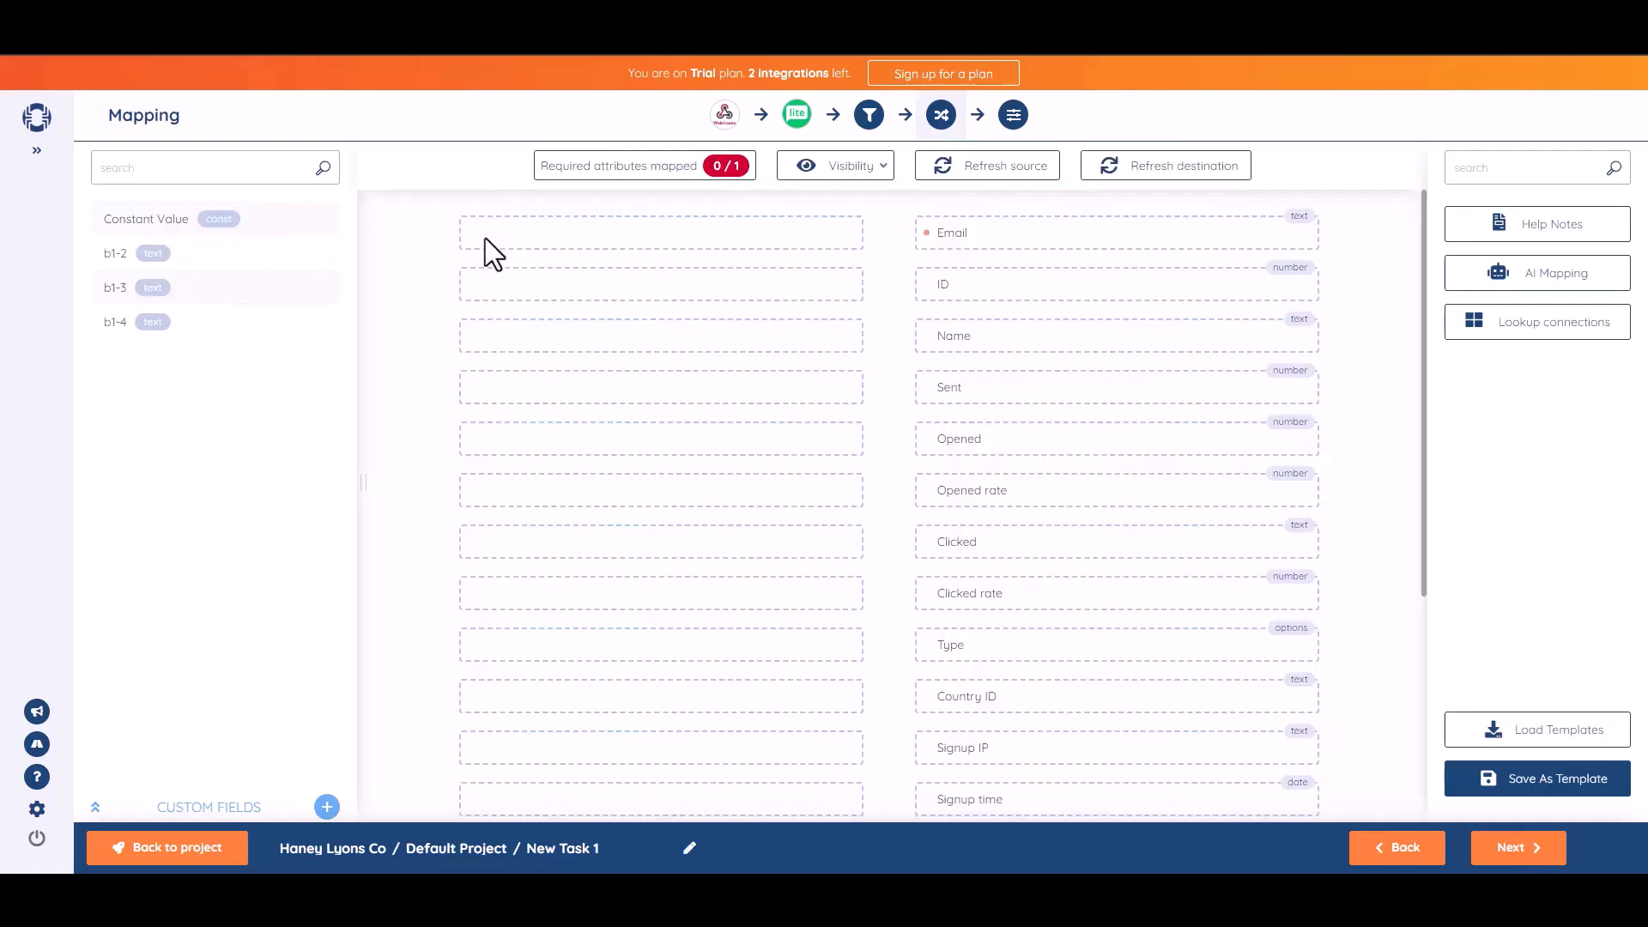
{"action": "left_click_drag", "start_coordinate": [190, 254], "coordinate": [718, 336]}
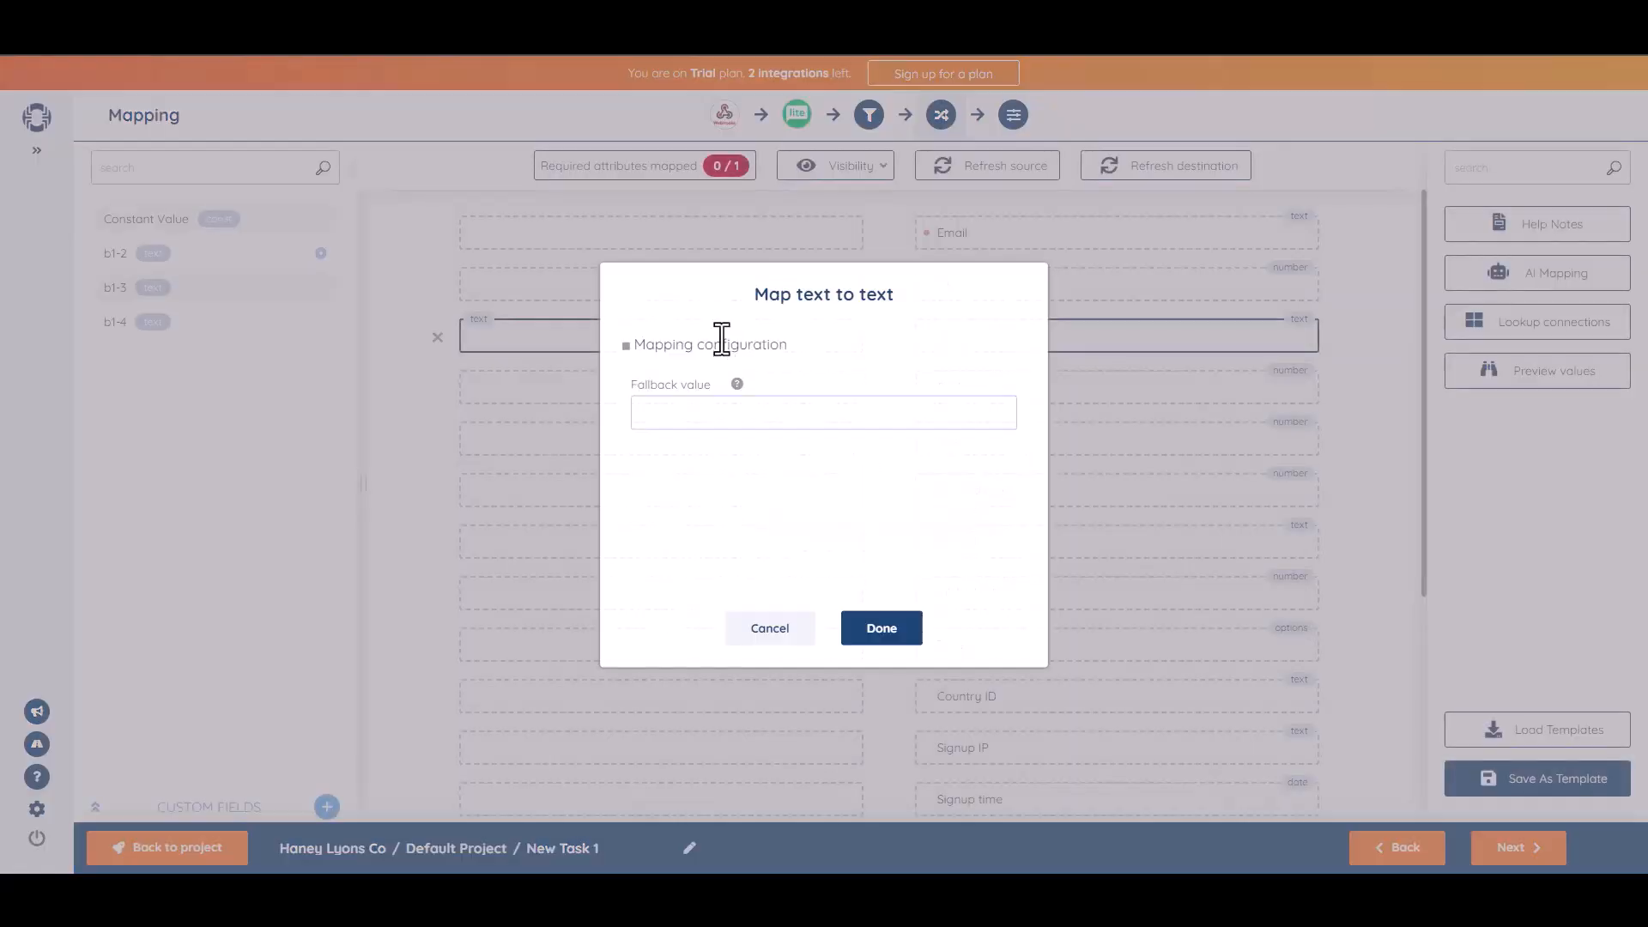
{"action": "left_click", "coordinate": [880, 629]}
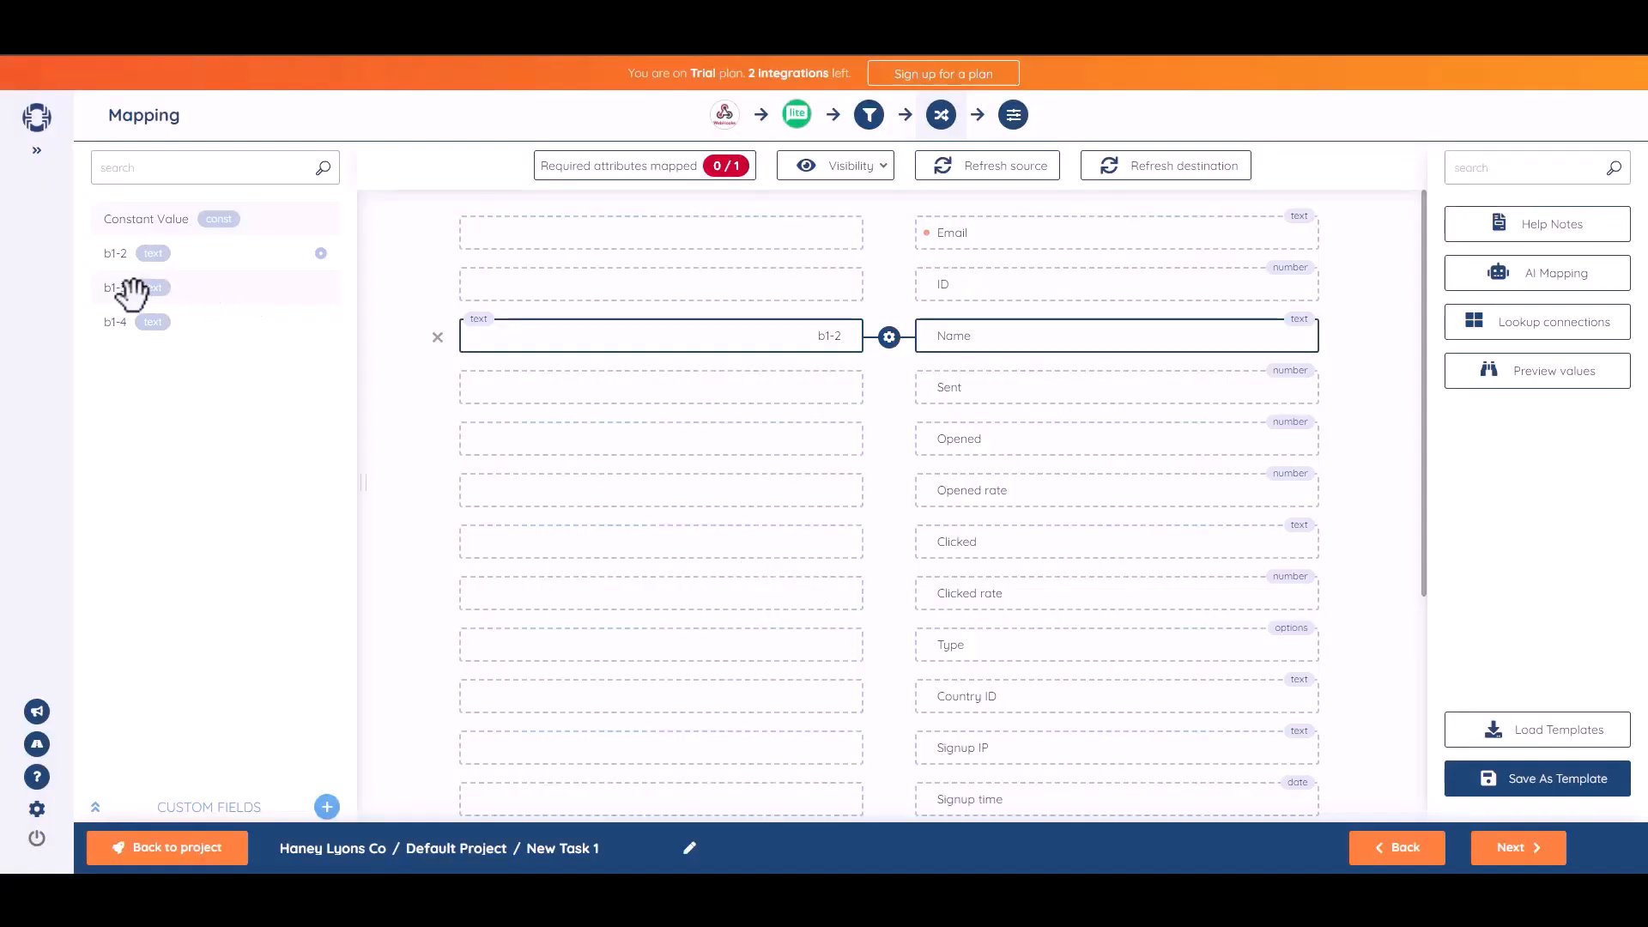
{"action": "left_click_drag", "start_coordinate": [132, 291], "coordinate": [687, 236]}
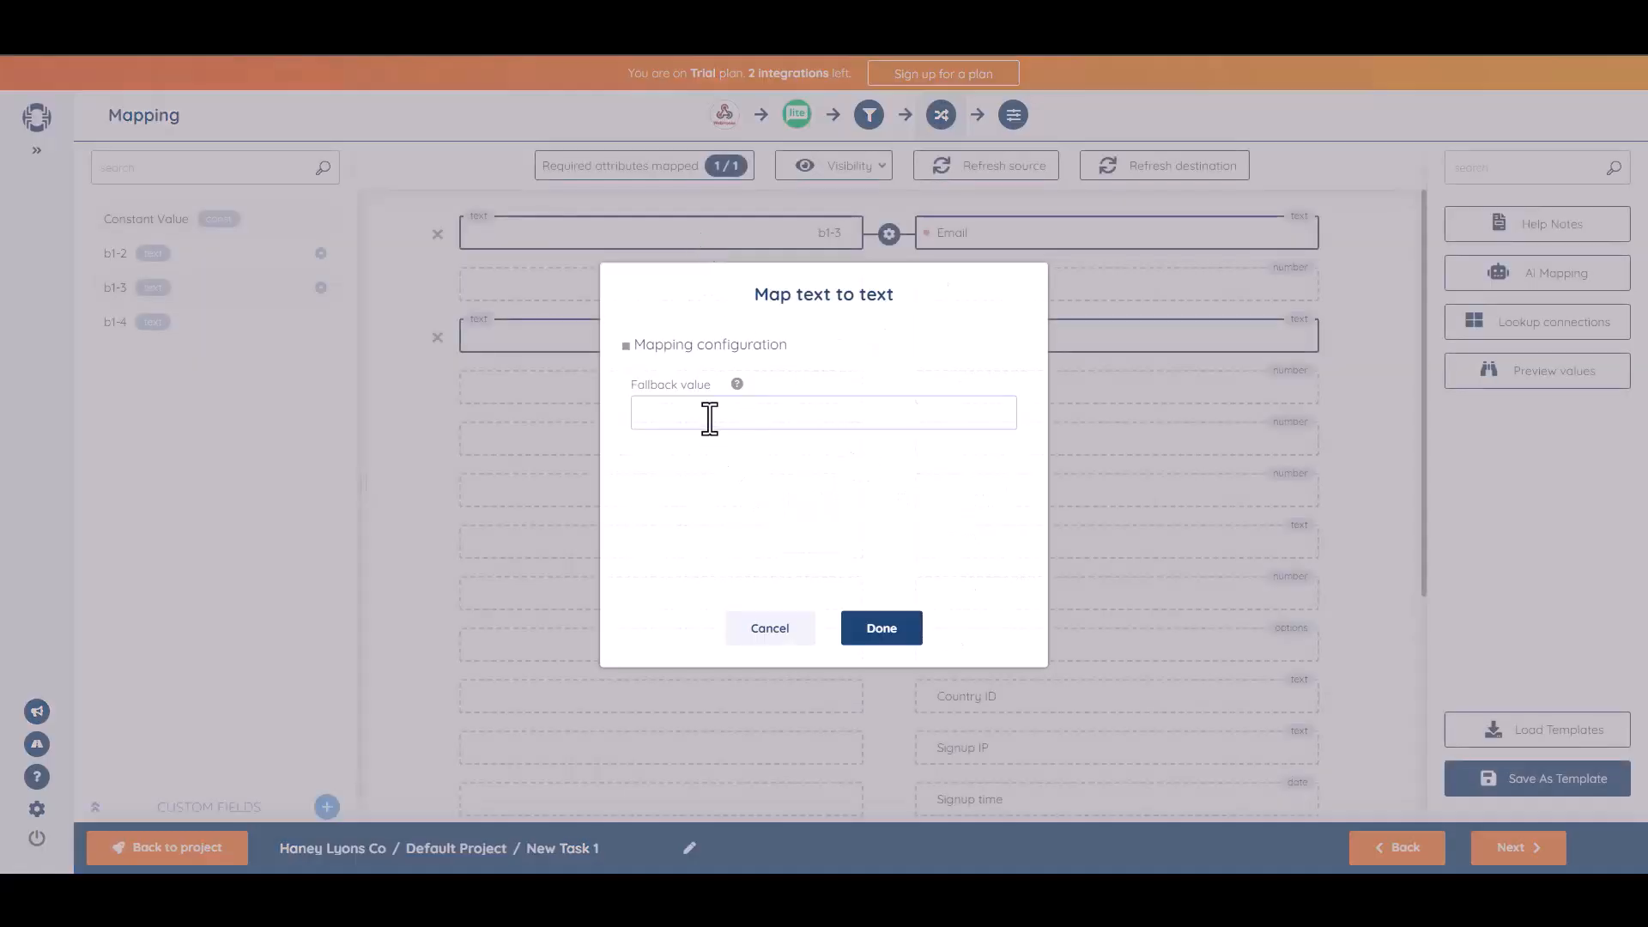
{"action": "left_click", "coordinate": [908, 639]}
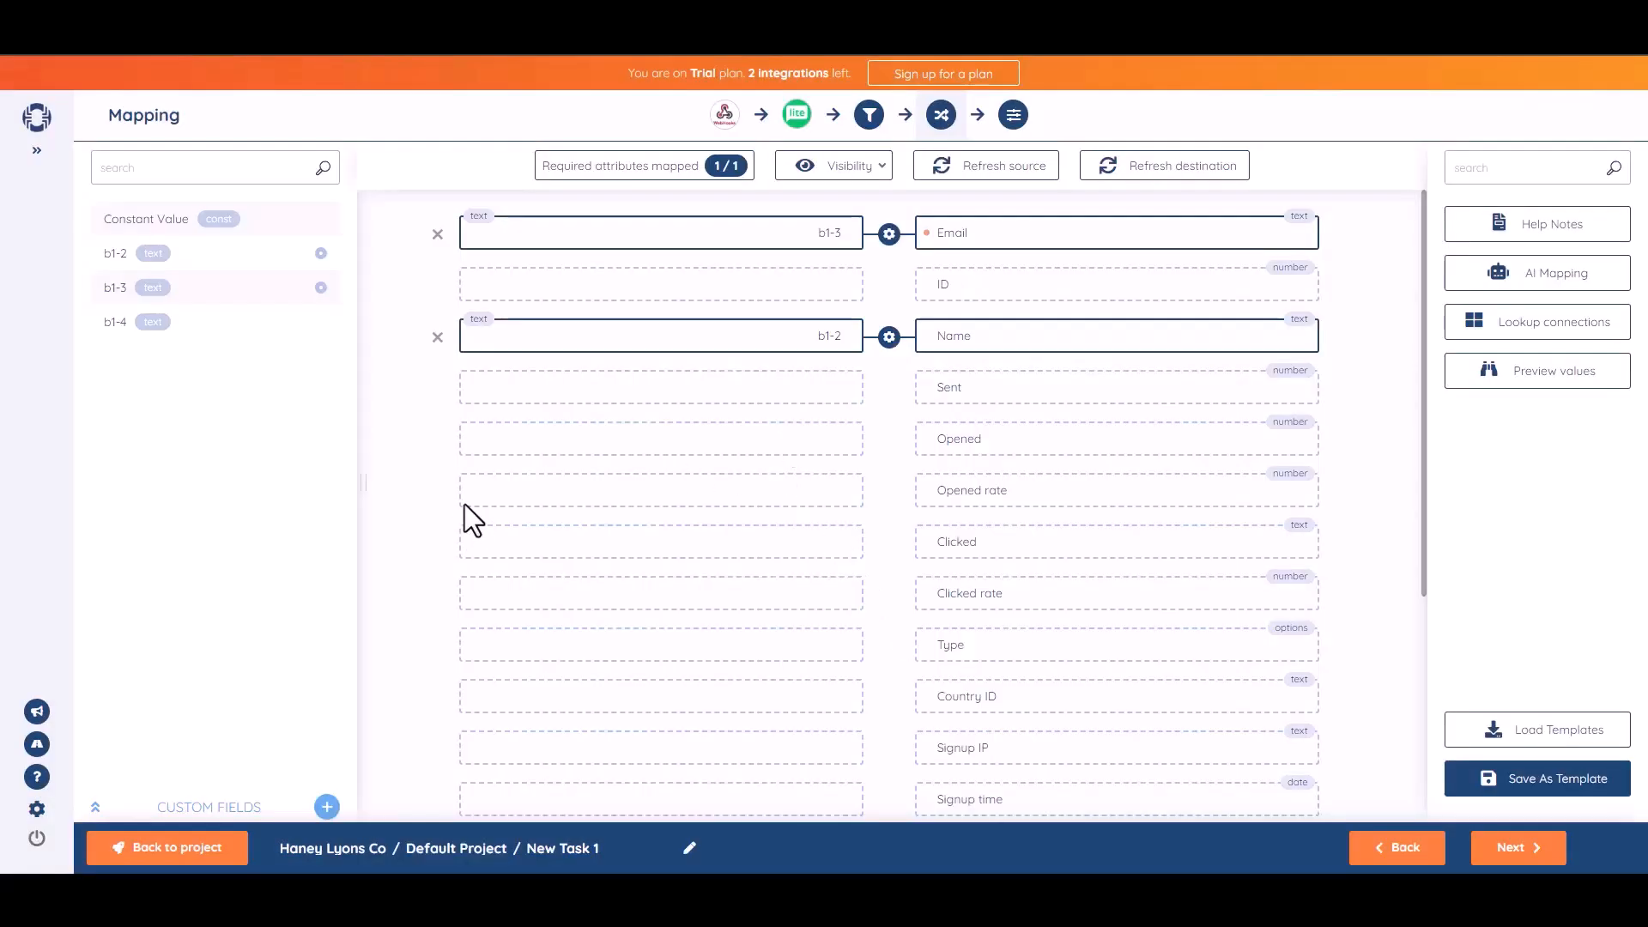
{"action": "left_click", "coordinate": [1518, 849]}
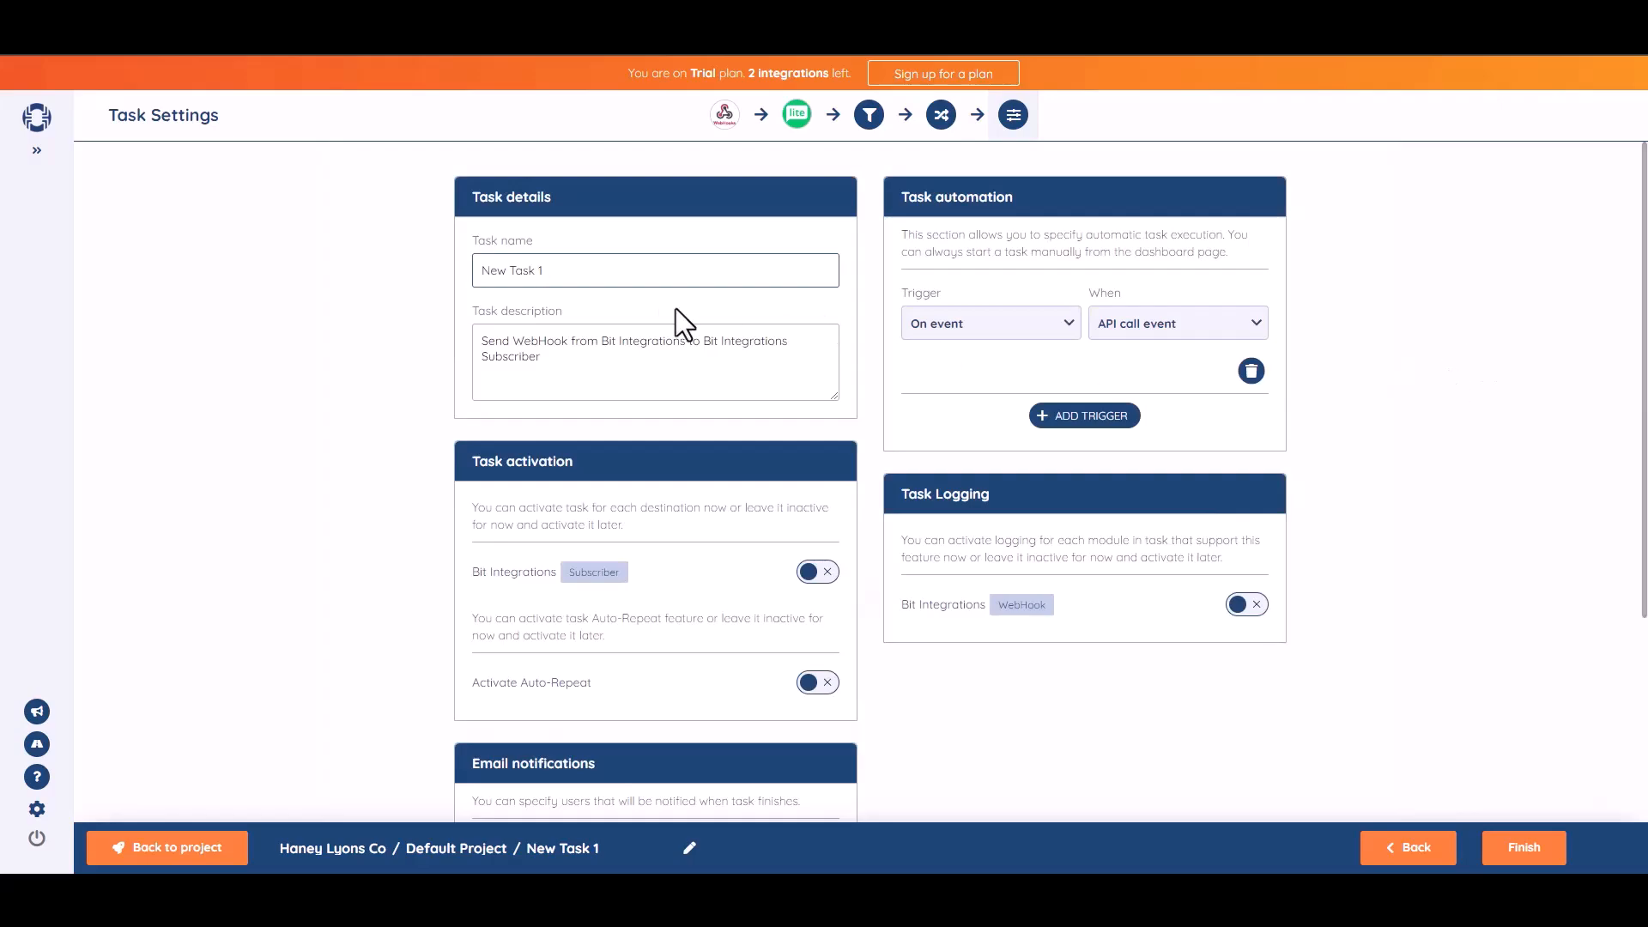
- Rename the task to 'Bit Integration' and activate it for the Subscriber destination
{"action": "triple_click", "coordinate": [596, 285]}
{"action": "type", "text": "Bit Integrations"}
{"action": "left_click", "coordinate": [1506, 408]}
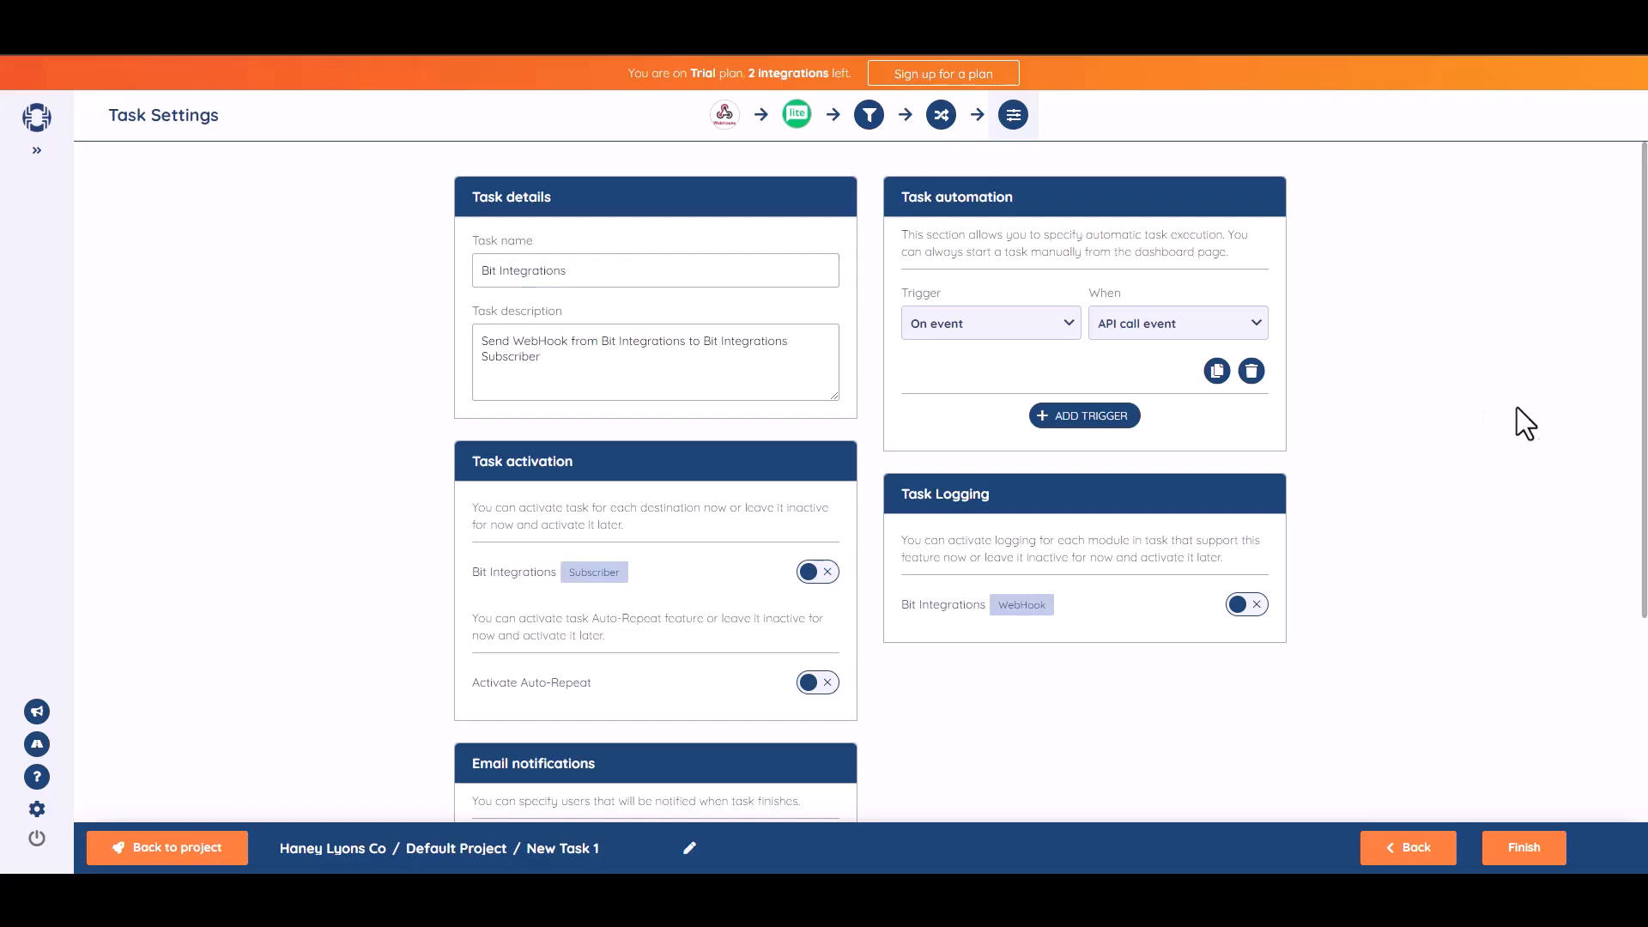
{"action": "left_click_drag", "start_coordinate": [1646, 447], "coordinate": [1646, 506]}
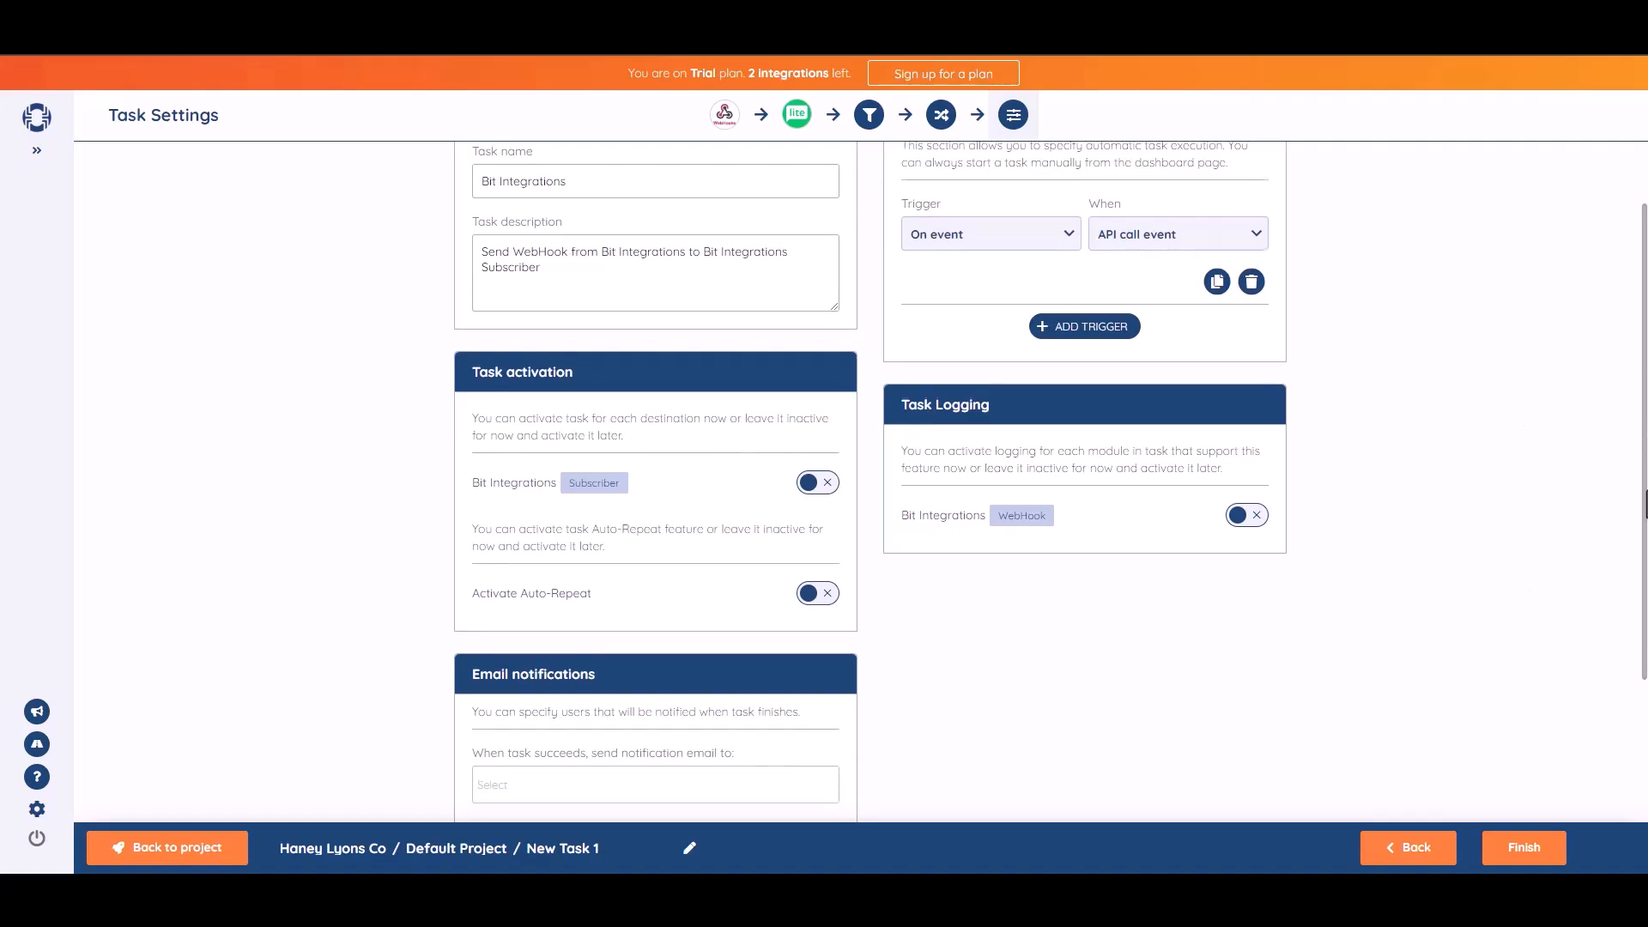
{"action": "left_click", "coordinate": [829, 485]}
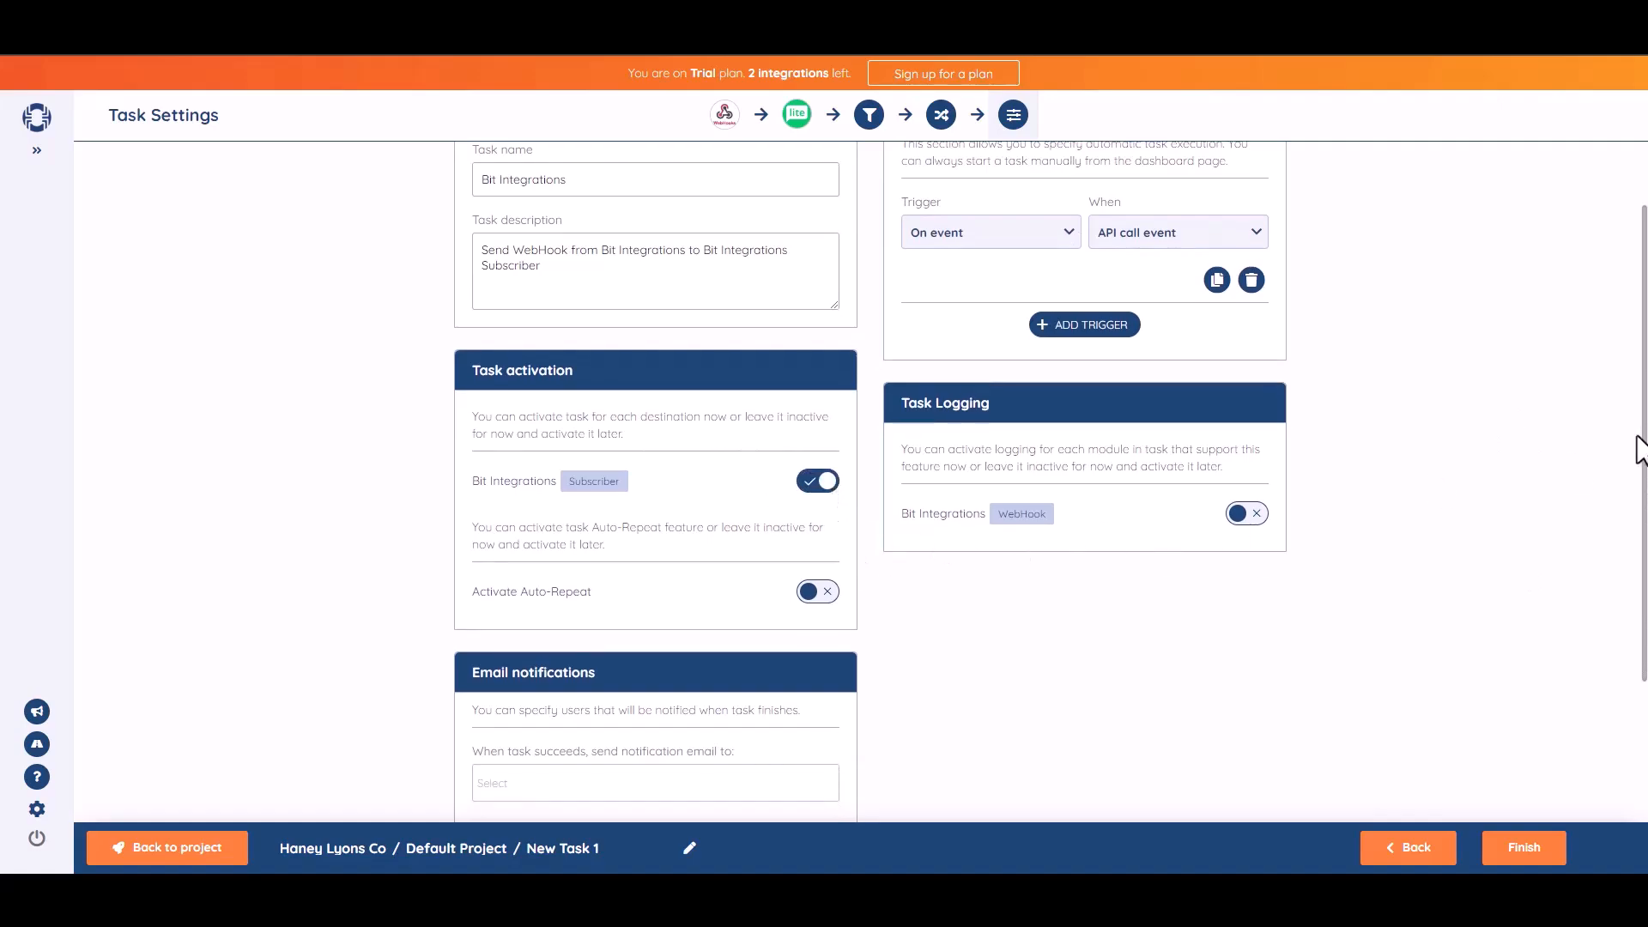
{"action": "left_click_drag", "start_coordinate": [1640, 451], "coordinate": [1549, 768]}
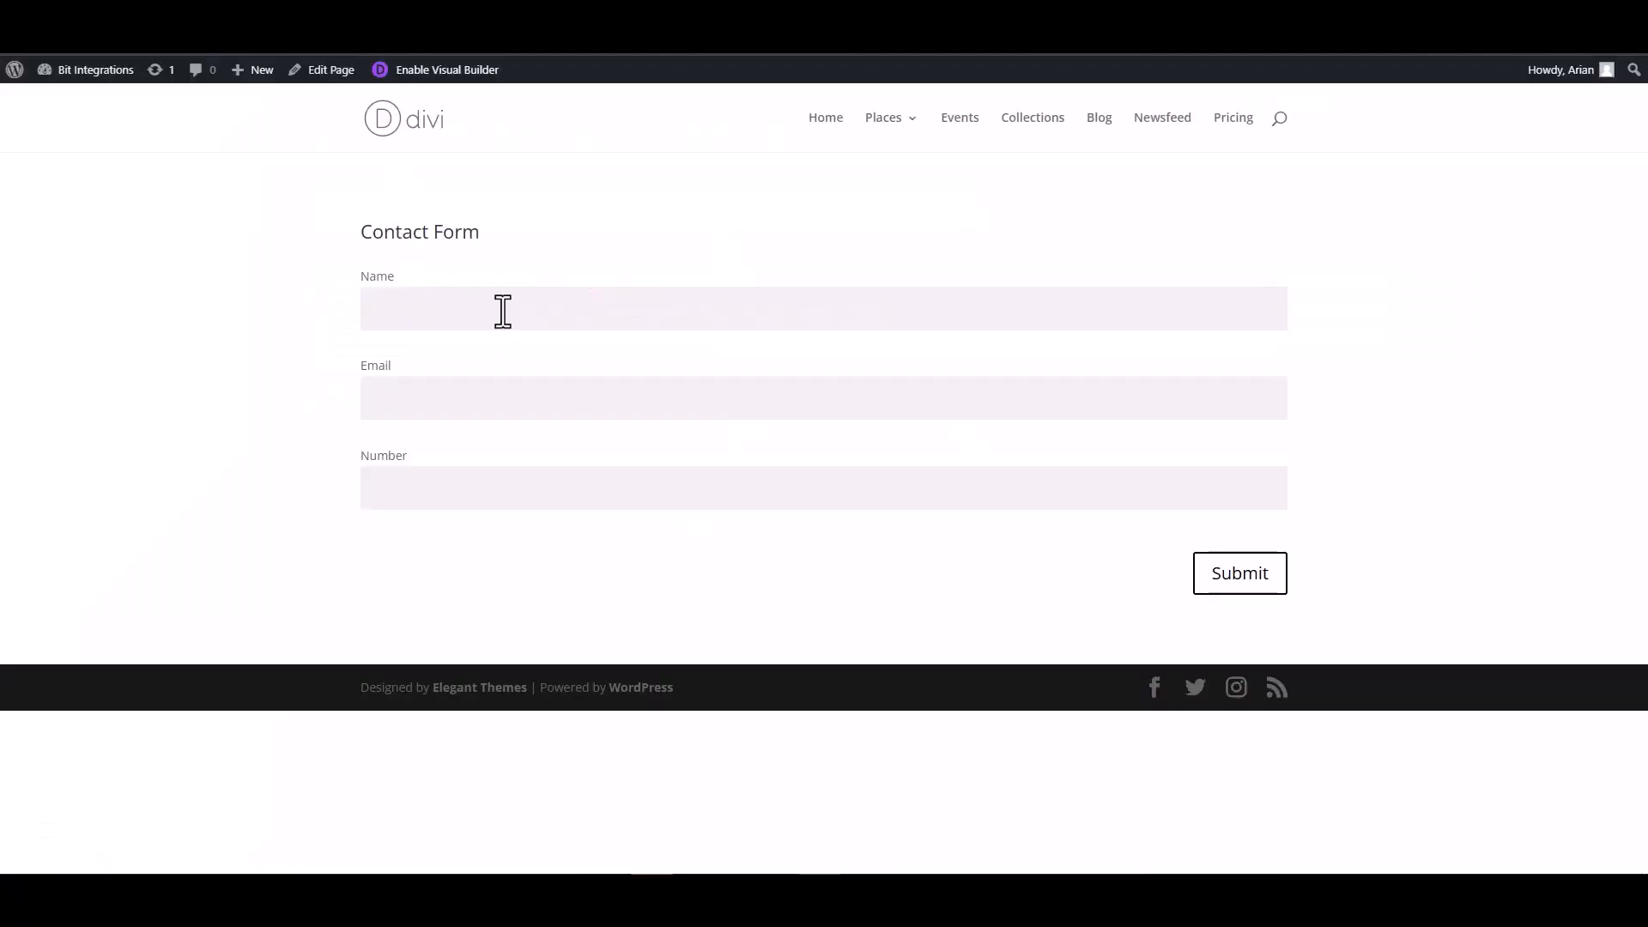
- Submit the Divi contact form with name 'Bit Integrations', a support e-mail address and a number
{"action": "left_click", "coordinate": [500, 309]}
{"action": "type", "text": "Bit Integrations"}
{"action": "left_click", "coordinate": [1229, 390]}
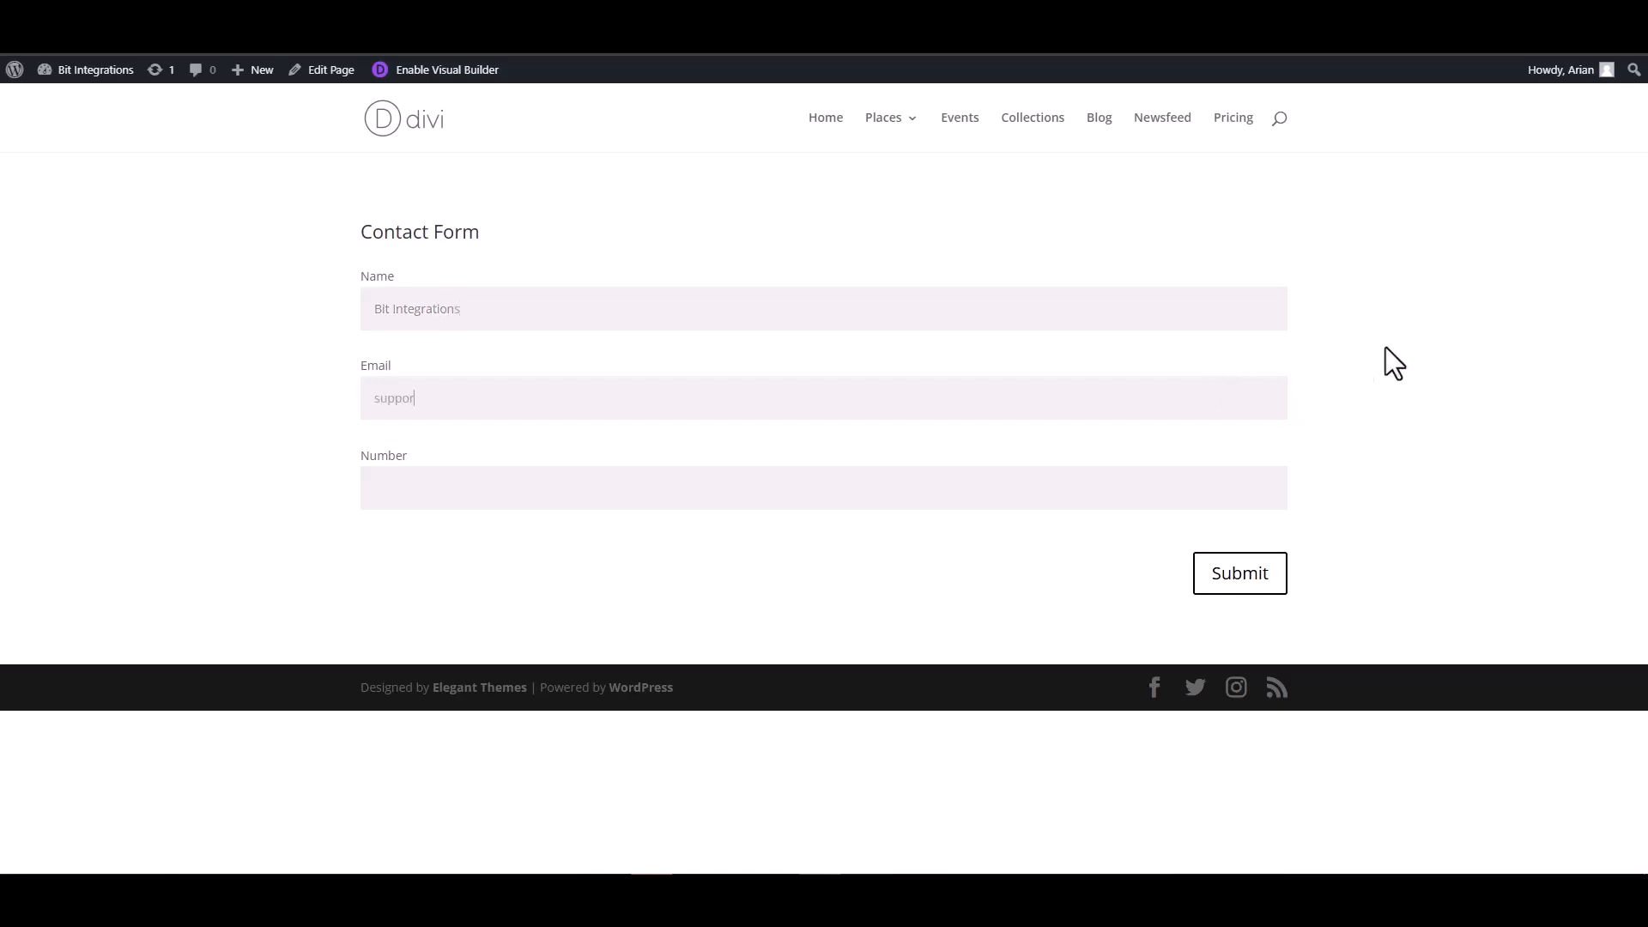
{"action": "left_click", "coordinate": [1203, 478]}
{"action": "type", "text": "444555666"}
{"action": "left_click", "coordinate": [1237, 578]}
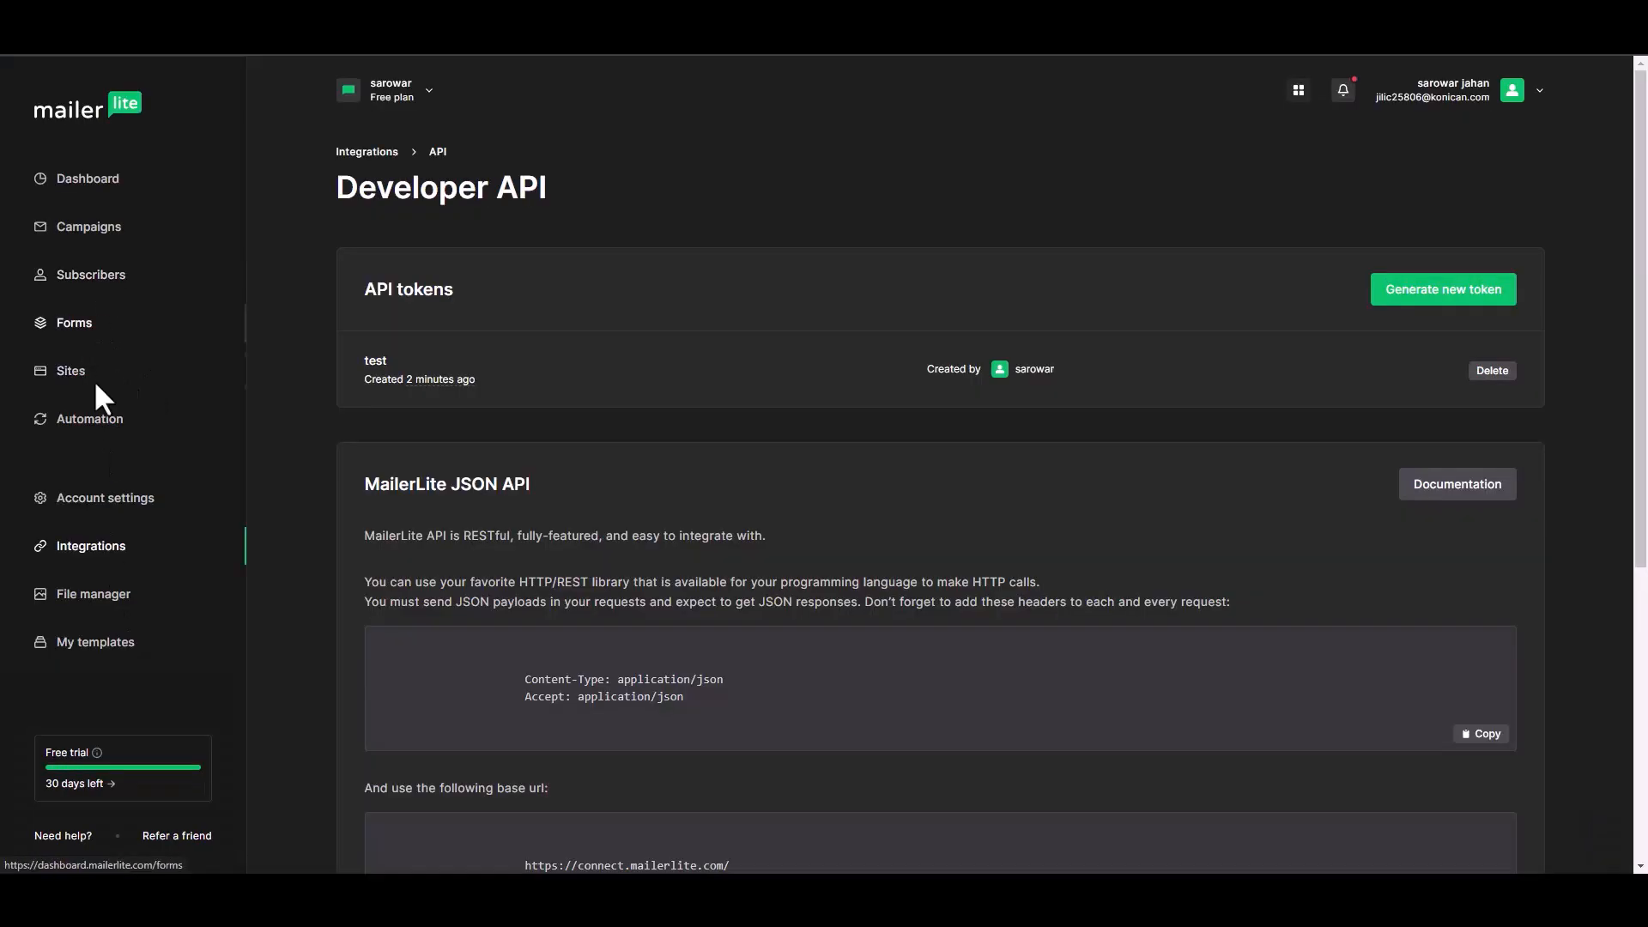
- Open the new Bit Integrations subscriber from MailerLite's Subscribers list and review its details
{"action": "left_click", "coordinate": [93, 277]}
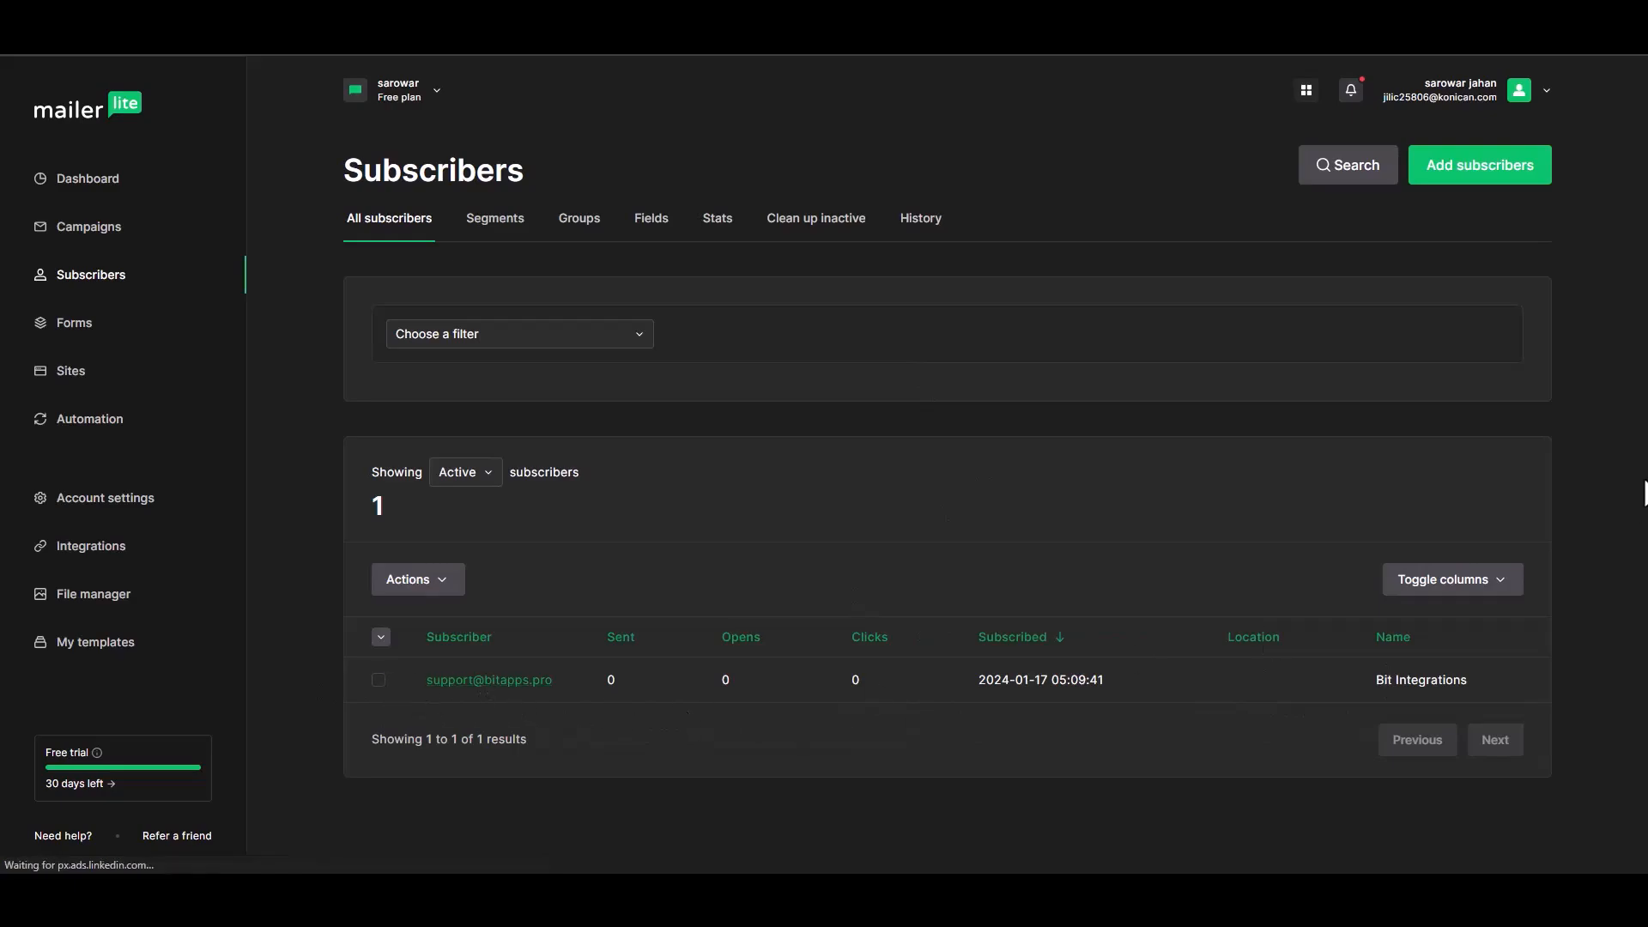
{"action": "left_click", "coordinate": [529, 683]}
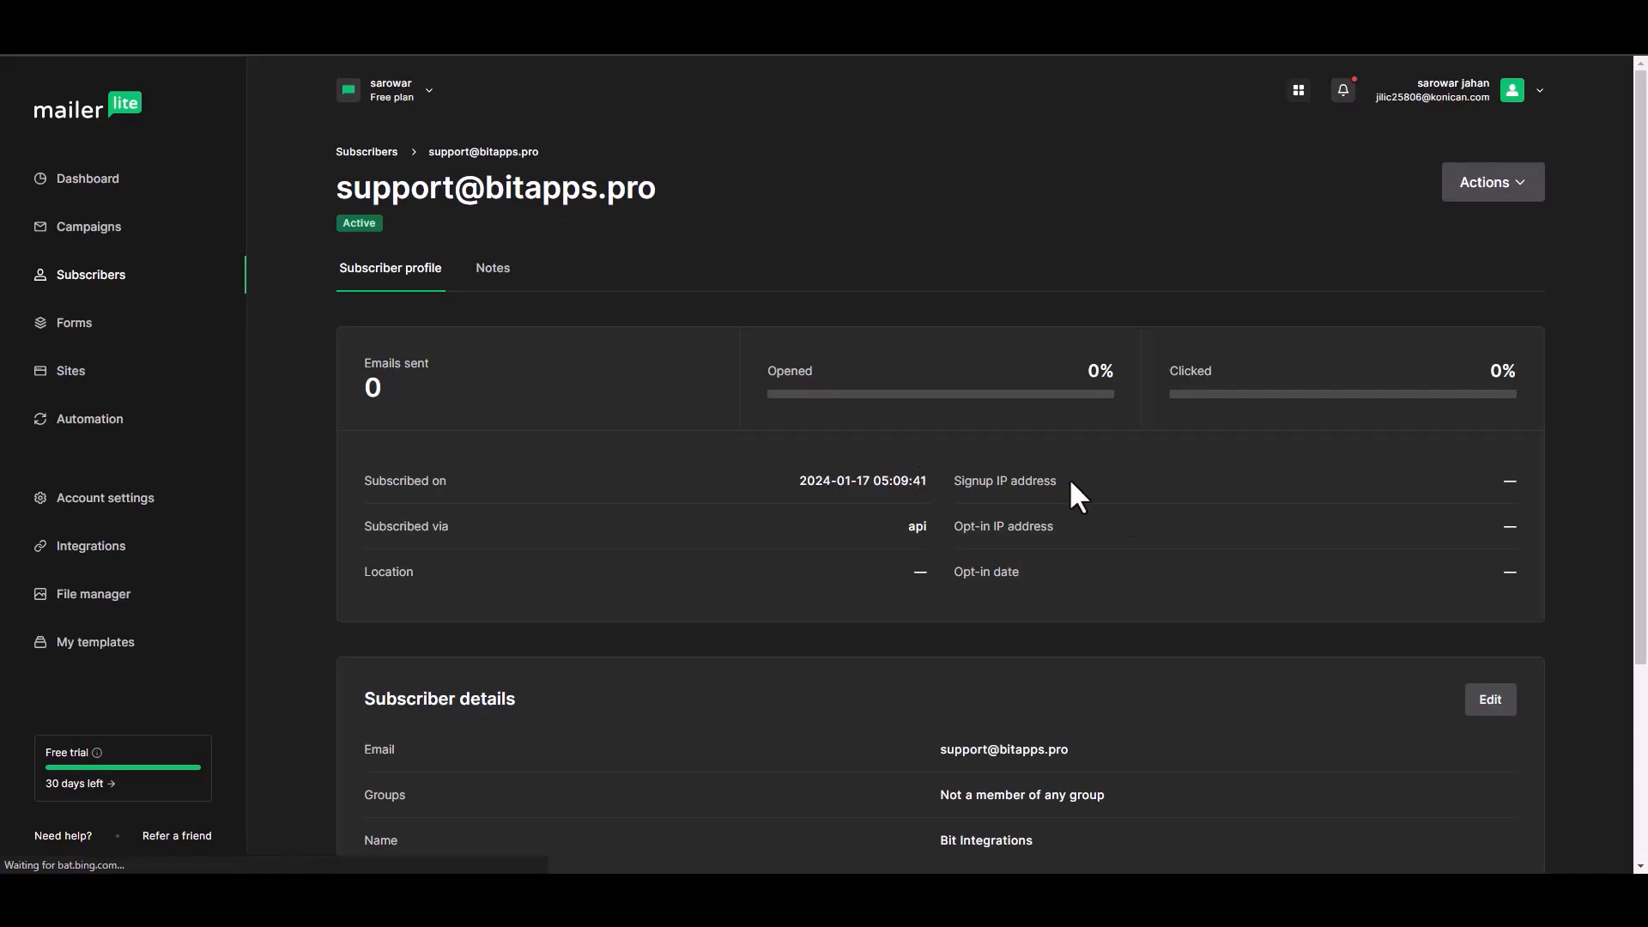
{"action": "left_click_drag", "start_coordinate": [1645, 332], "coordinate": [1633, 507]}
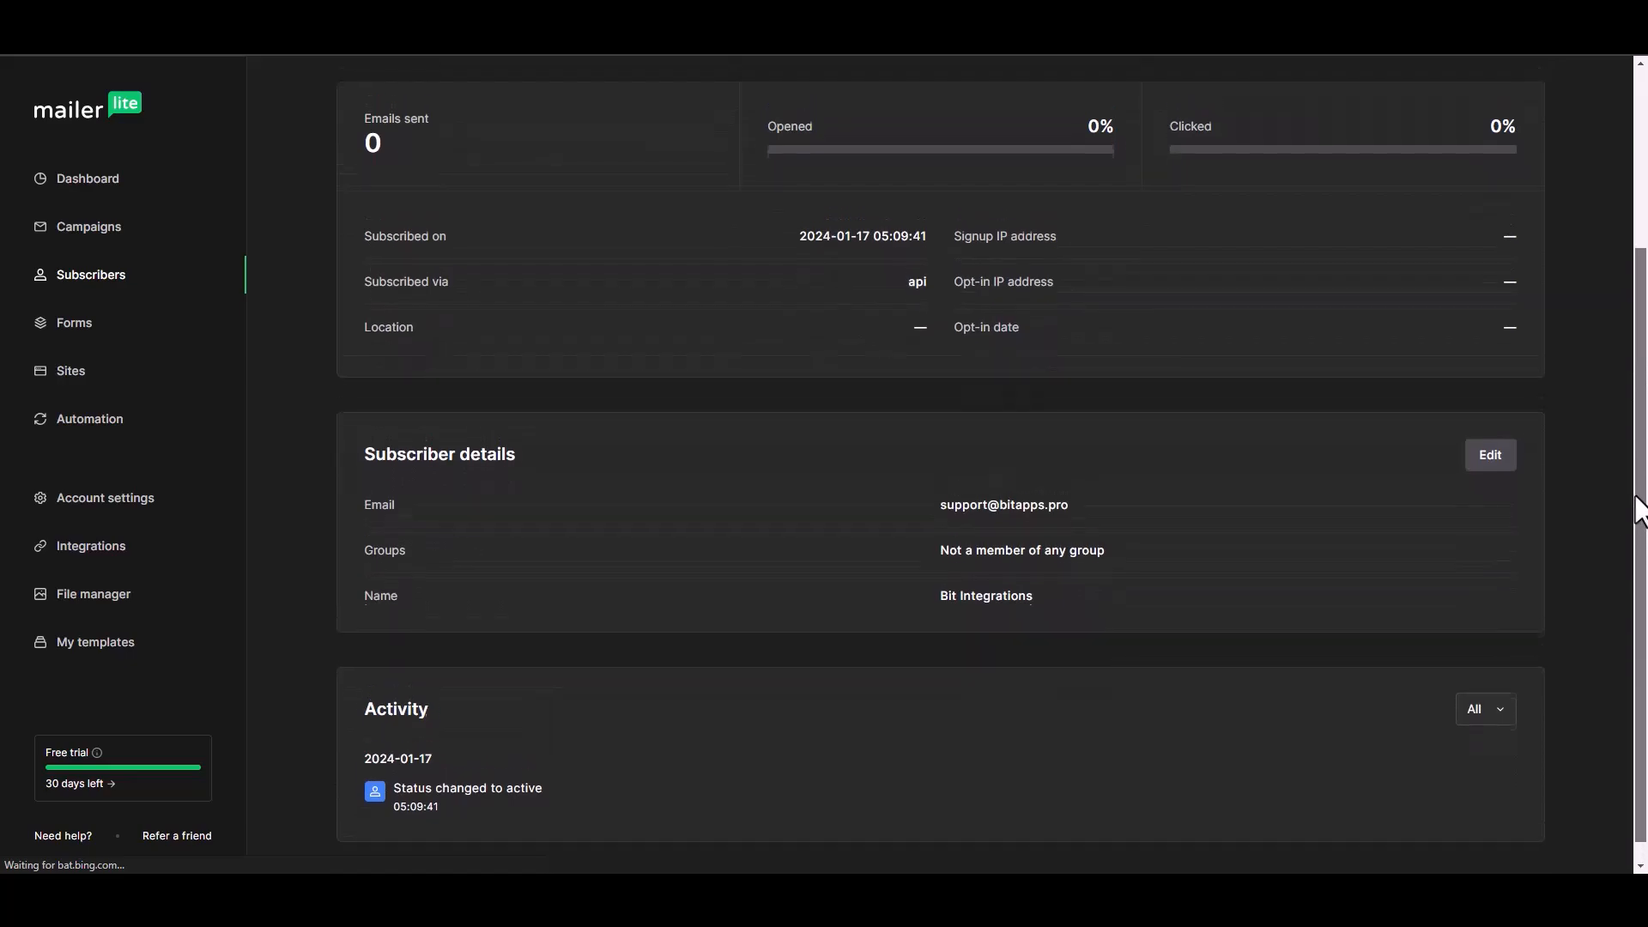